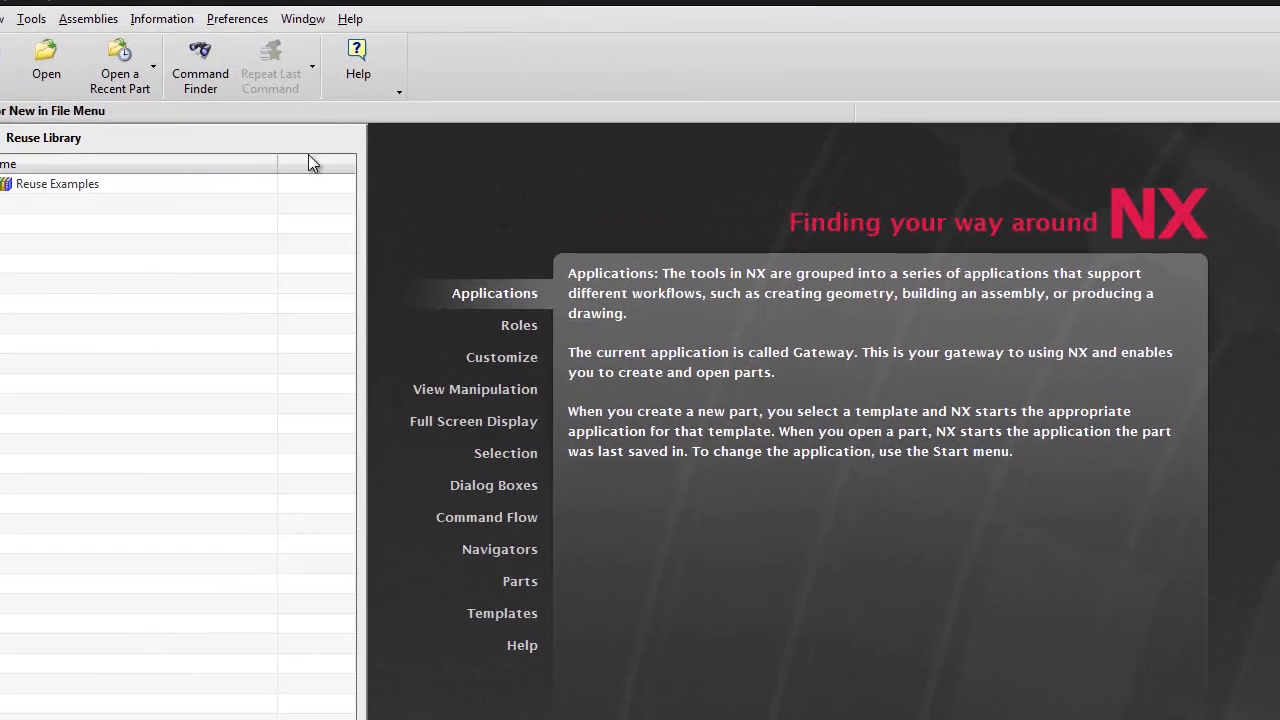
# Open the part file valve_part.prt from the valve folder.
pyautogui.click(50, 50)
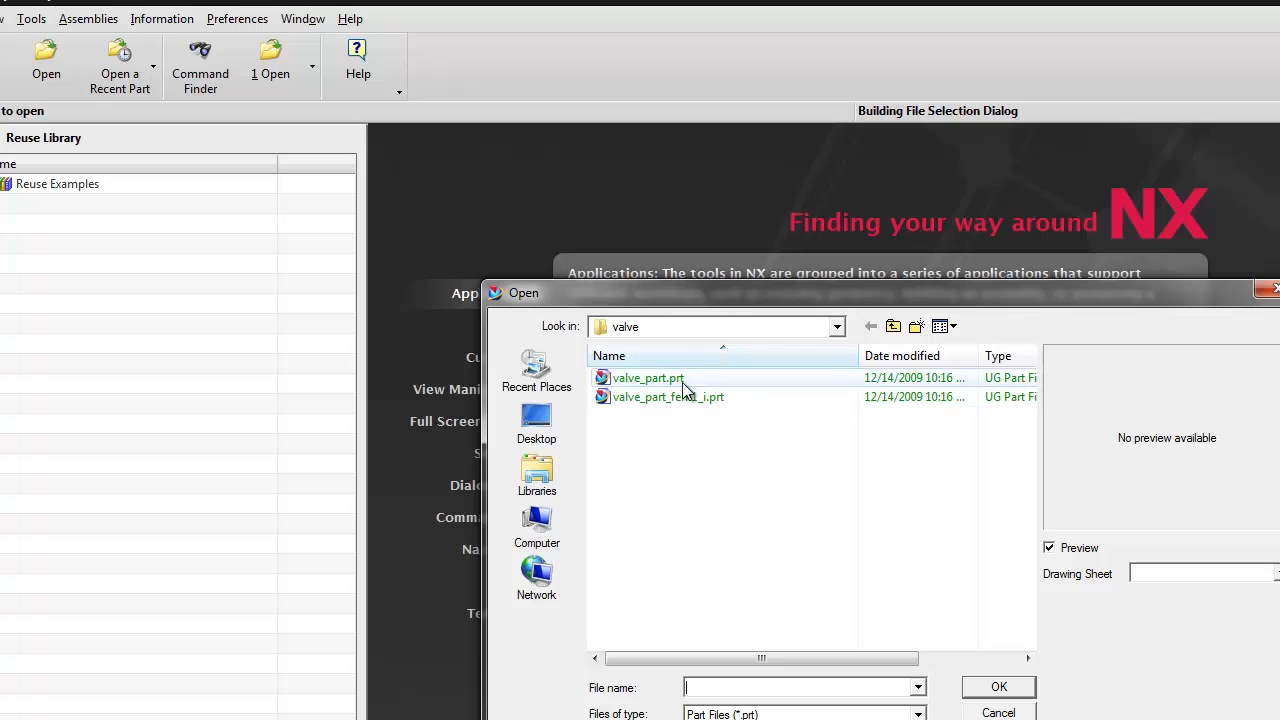
pyautogui.click(652, 381)
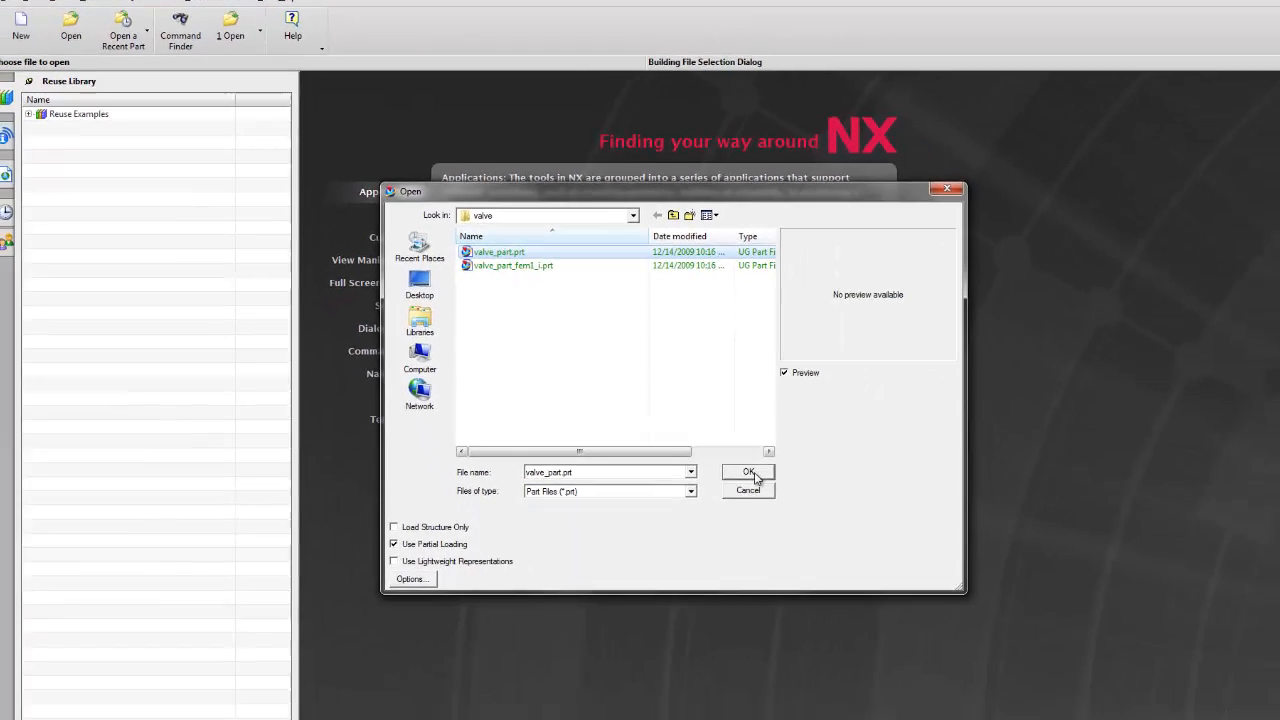
pyautogui.click(750, 472)
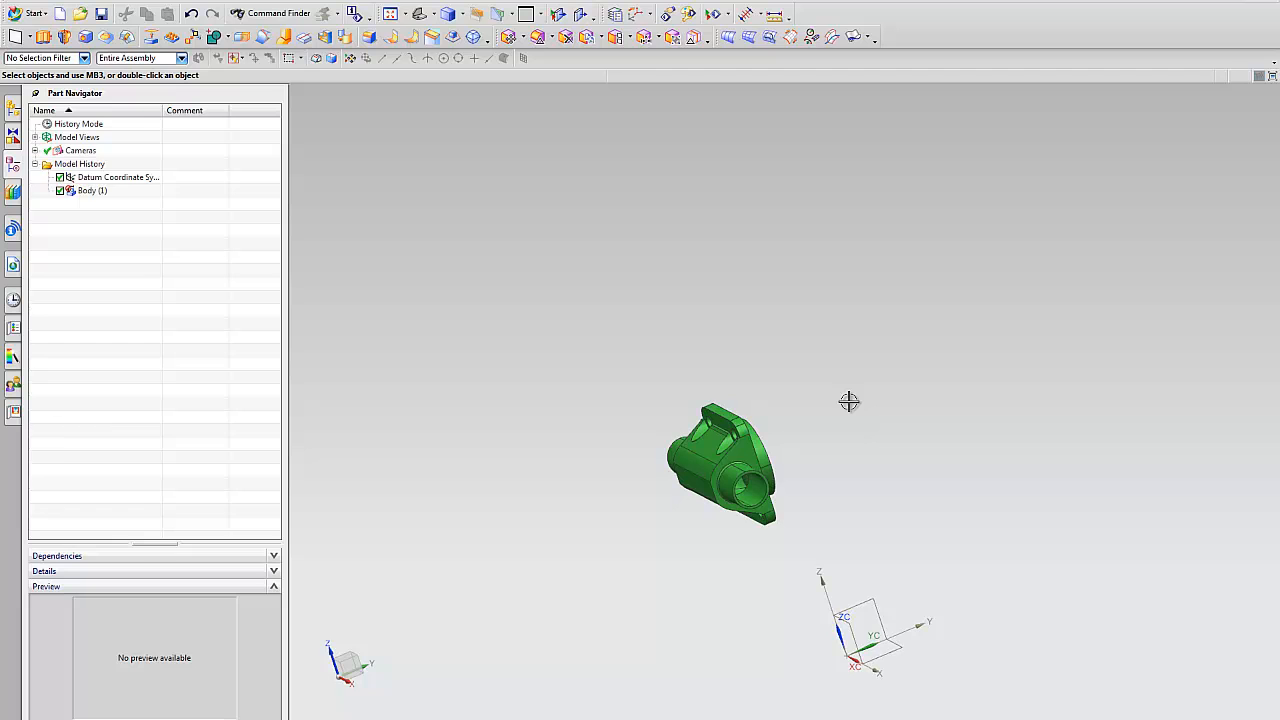
# Examine the valve body from several sides, including its mounting flanges and the openings of the pipe ends.
pyautogui.moveTo(849, 401)
pyautogui.mouseDown(button='middle')
pyautogui.moveTo(1010, 343)
pyautogui.moveTo(934, 340)
pyautogui.moveTo(943, 349)
pyautogui.moveTo(649, 437)
pyautogui.moveTo(677, 449)
pyautogui.moveTo(698, 490)
pyautogui.moveTo(718, 410)
pyautogui.moveTo(724, 469)
pyautogui.moveTo(746, 486)
pyautogui.moveTo(906, 403)
pyautogui.moveTo(869, 385)
pyautogui.mouseUp(button='middle')
pyautogui.rightClick(943, 349)
pyautogui.click(938, 361)
pyautogui.moveTo(869, 385); pyautogui.dragTo(870, 366, button='right')
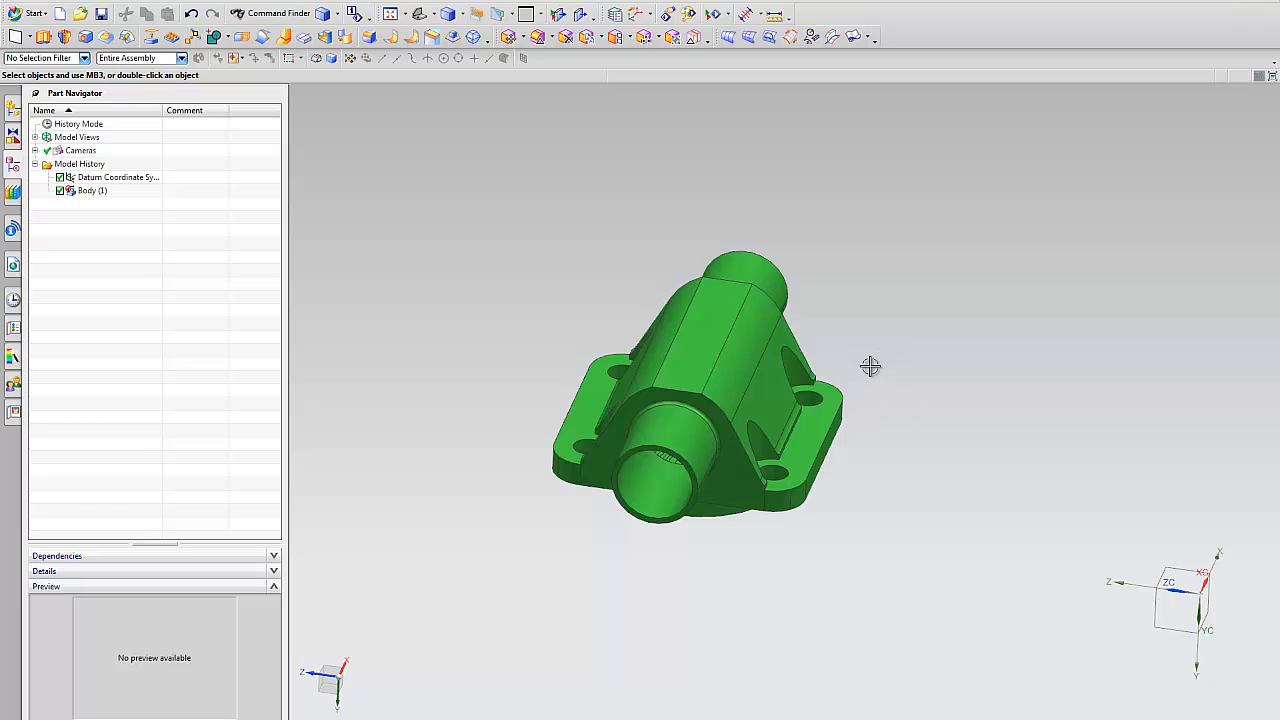
pyautogui.moveTo(930, 362); pyautogui.dragTo(927, 357, button='middle')
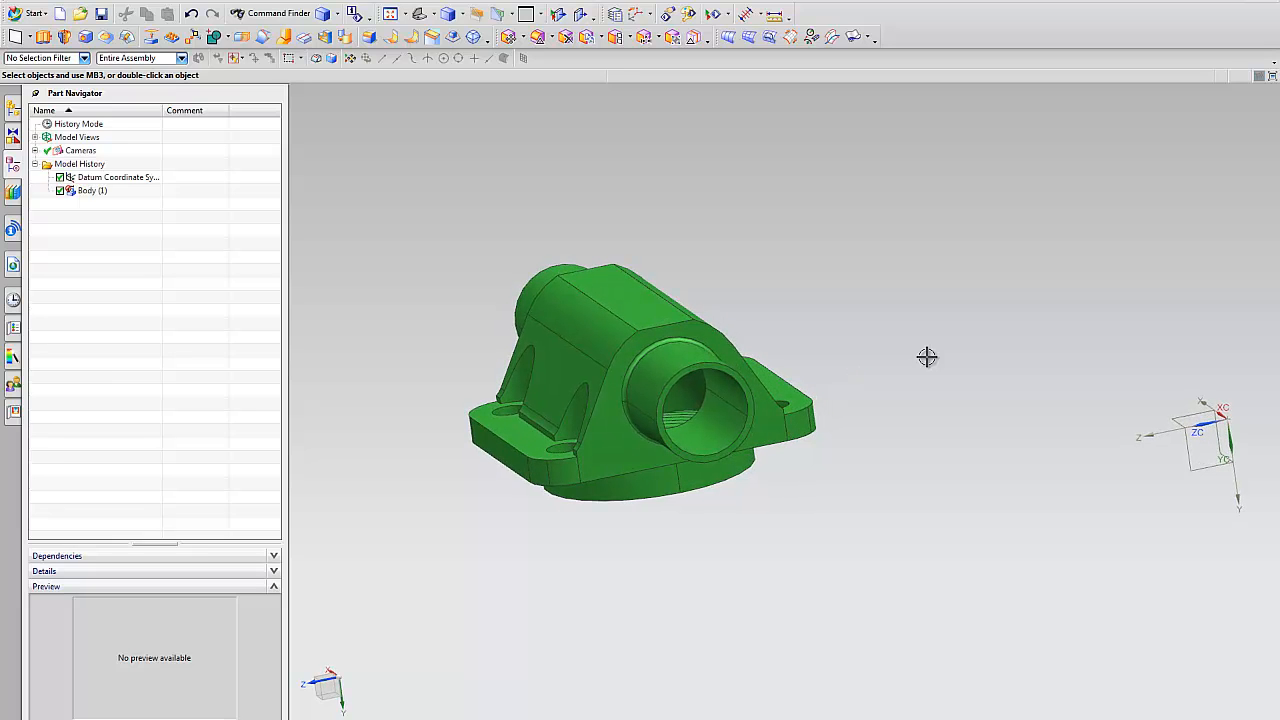
pyautogui.moveTo(923, 417); pyautogui.dragTo(923, 417, button='middle')
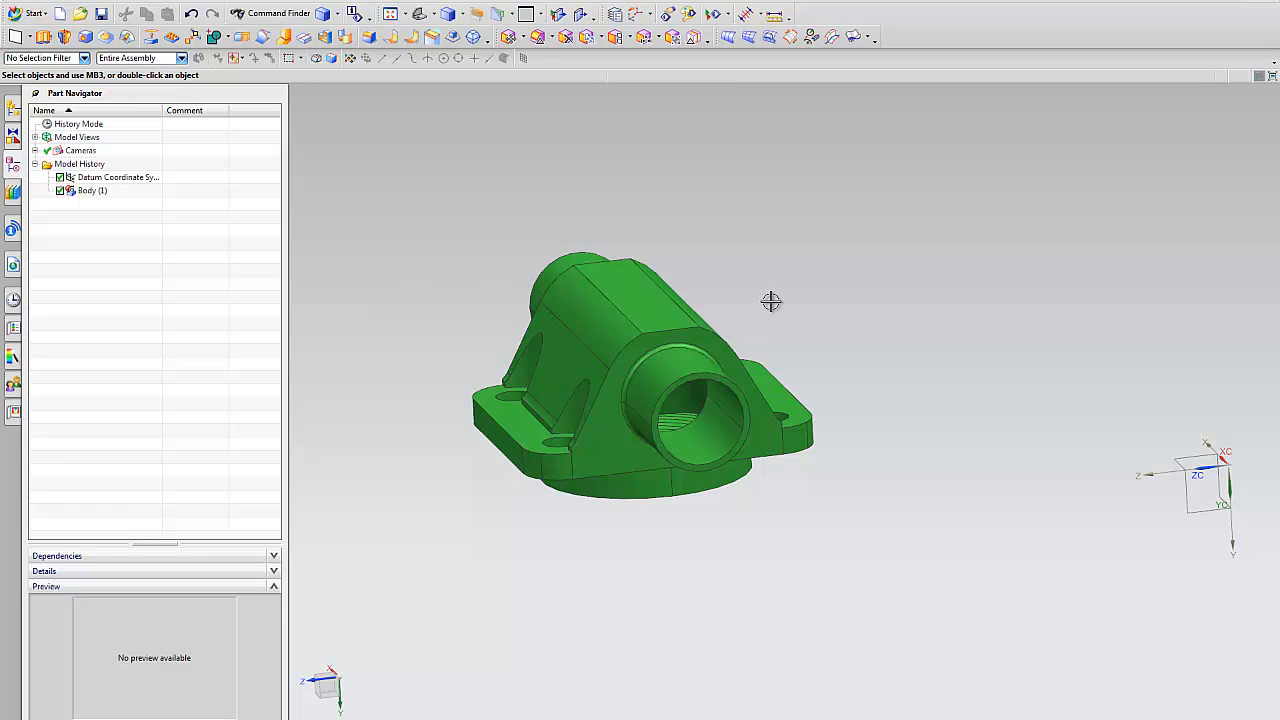
pyautogui.moveTo(771, 301); pyautogui.dragTo(884, 293, button='middle')
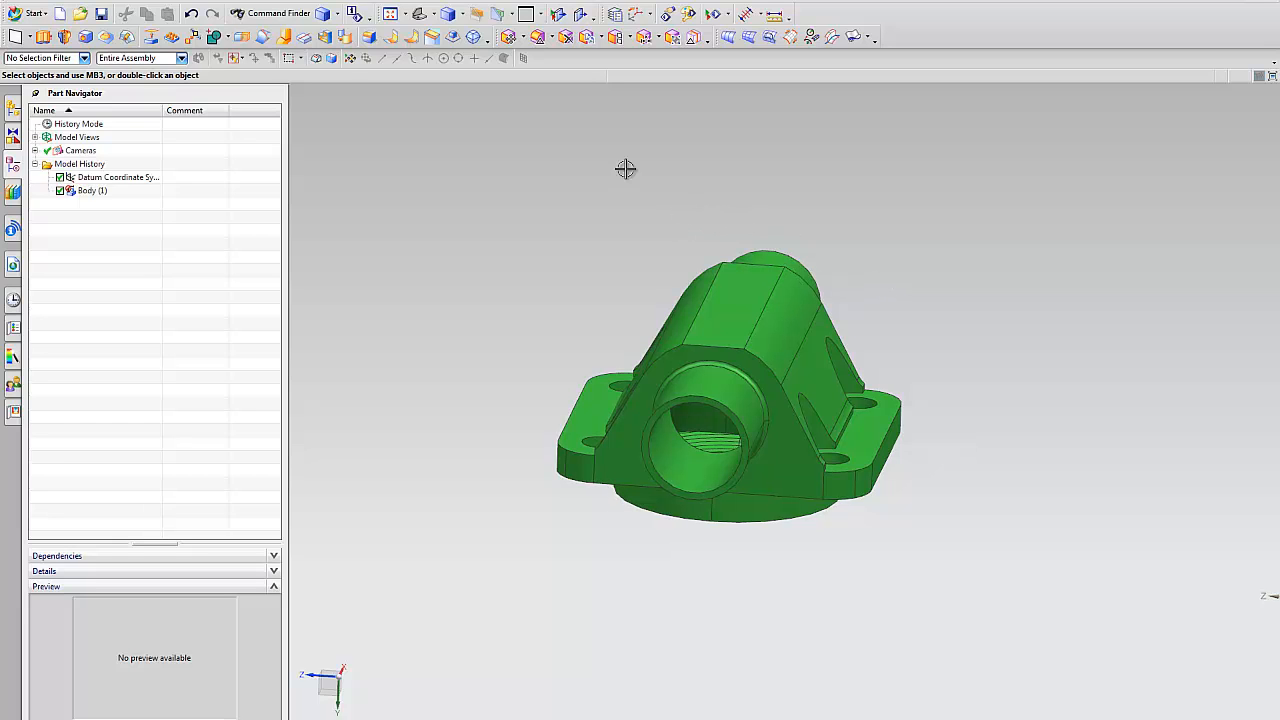
# Start Delete Face with the Boss or Pocket Faces rule and select the internal faces through the valve's front bore.
pyautogui.moveTo(625, 168)
pyautogui.mouseDown(button='middle')
pyautogui.moveTo(543, 126)
pyautogui.moveTo(586, 151)
pyautogui.moveTo(509, 134)
pyautogui.moveTo(432, 85)
pyautogui.moveTo(588, 38)
pyautogui.mouseUp(button='middle')
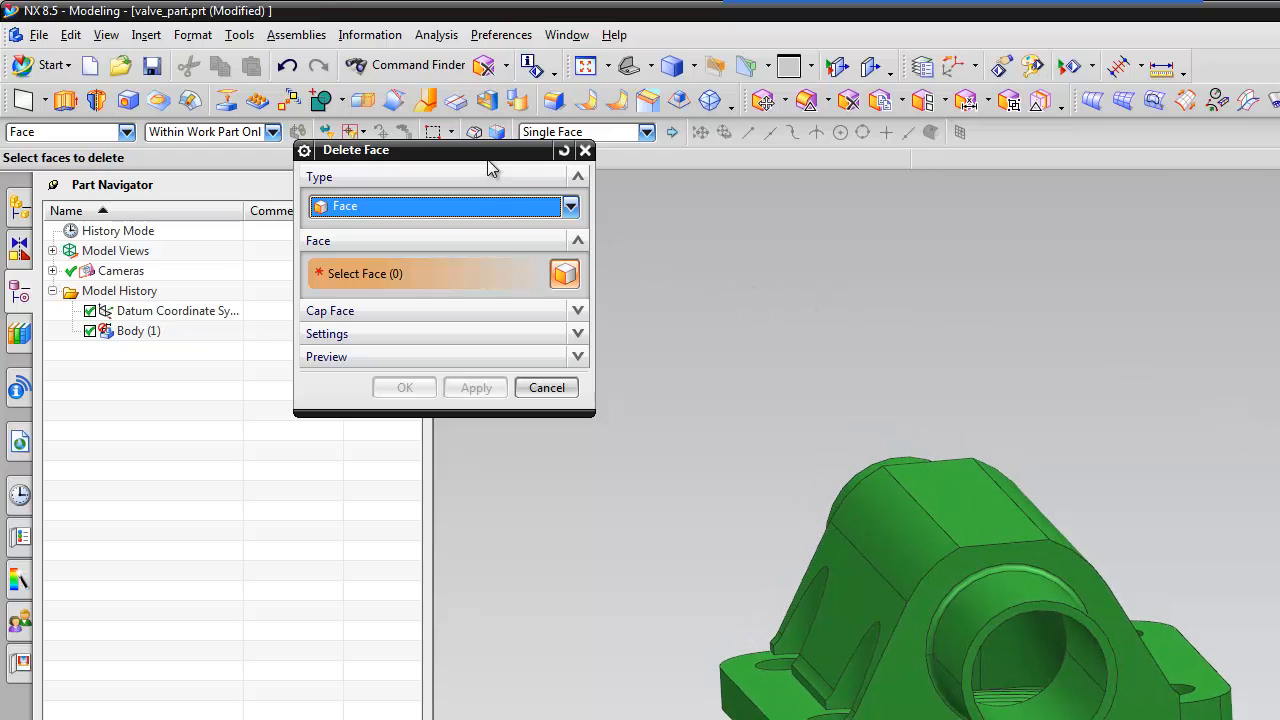
pyautogui.moveTo(485, 154); pyautogui.dragTo(505, 243)
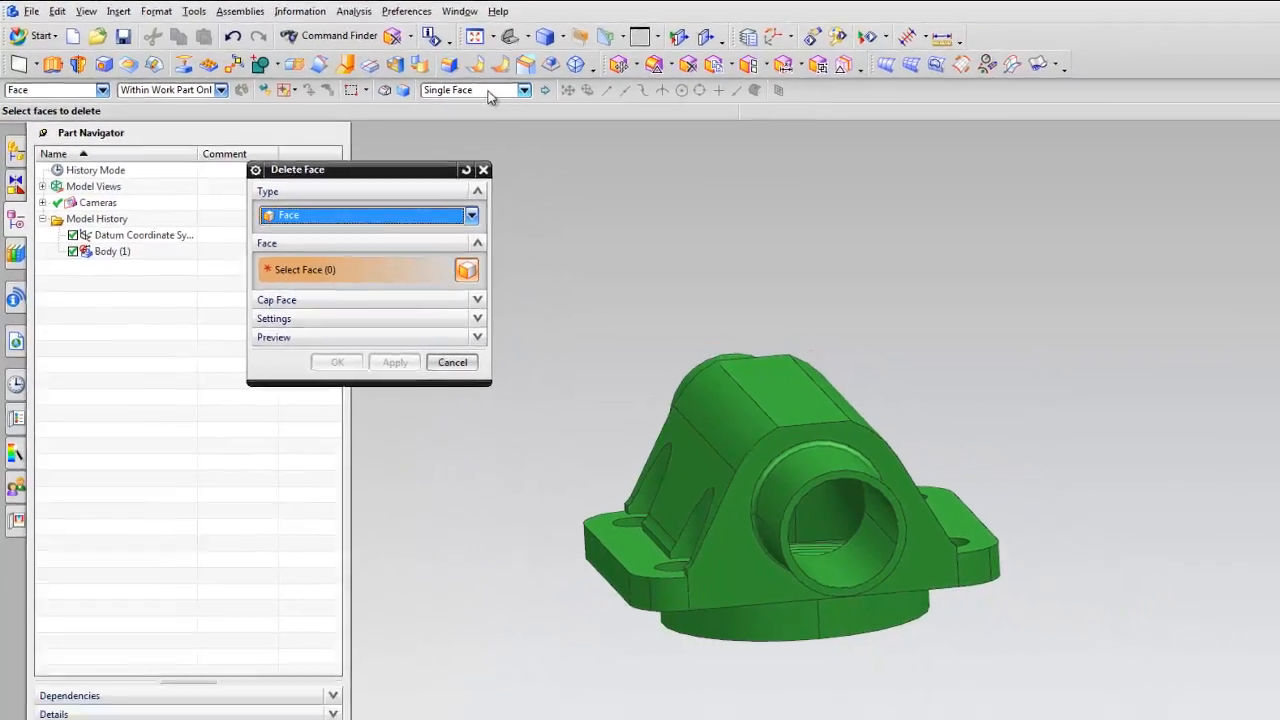
pyautogui.click(490, 92)
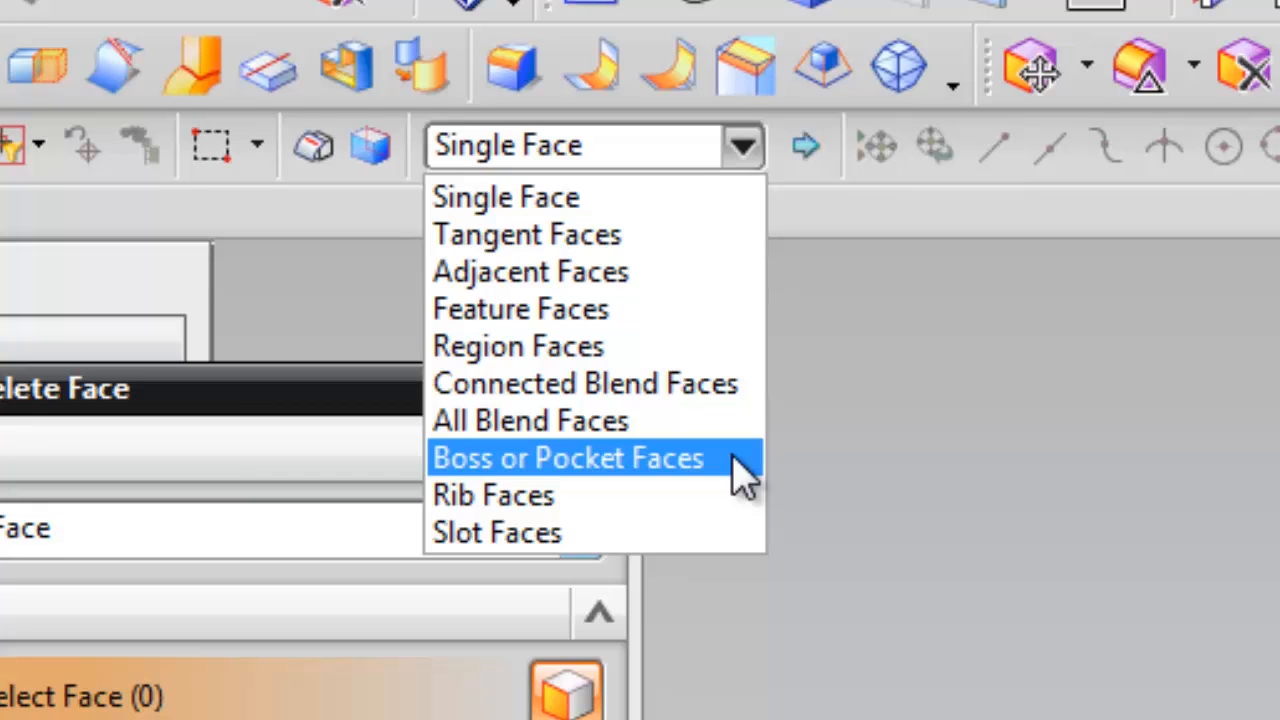
pyautogui.click(676, 456)
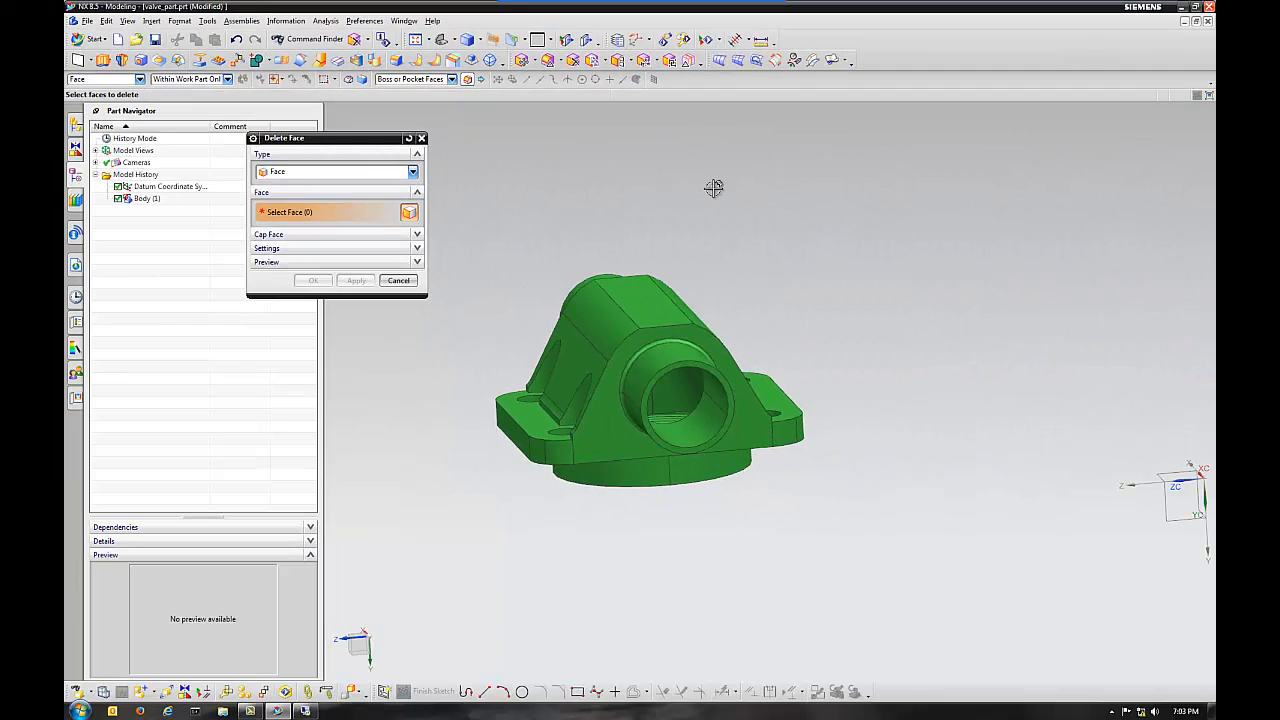
pyautogui.moveTo(688, 402); pyautogui.dragTo(672, 380, button='middle')
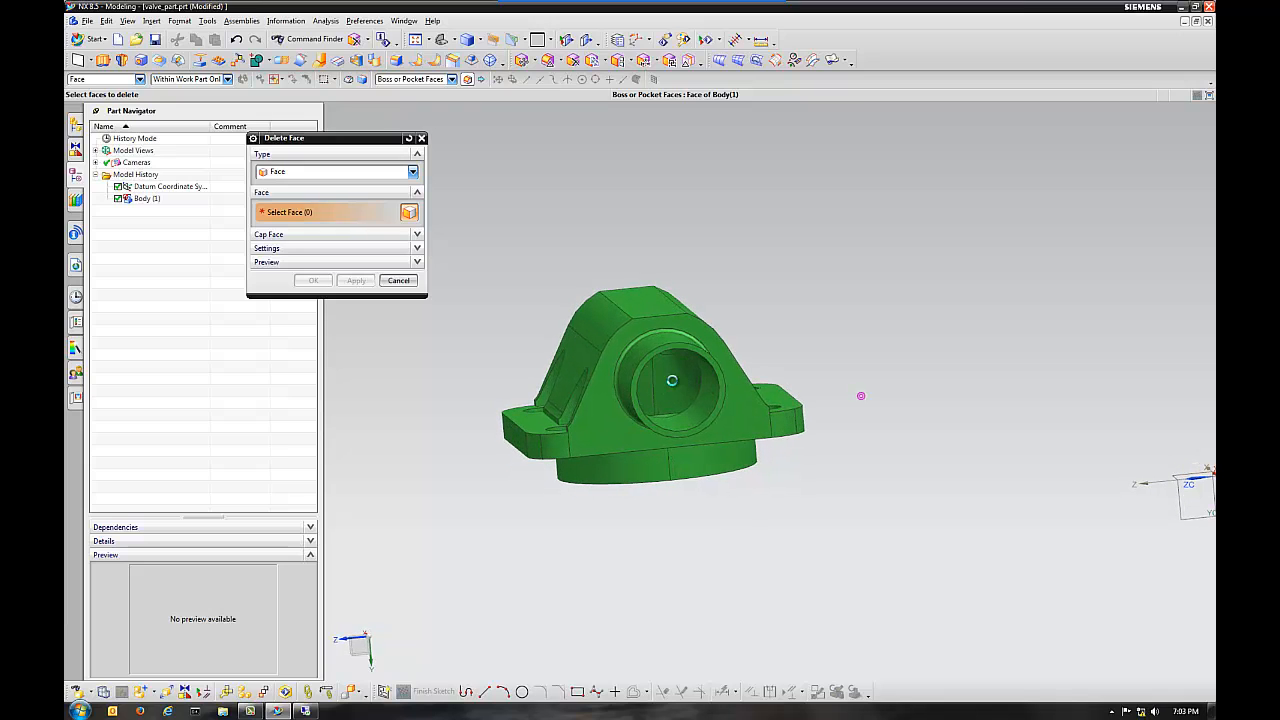
pyautogui.click(673, 380)
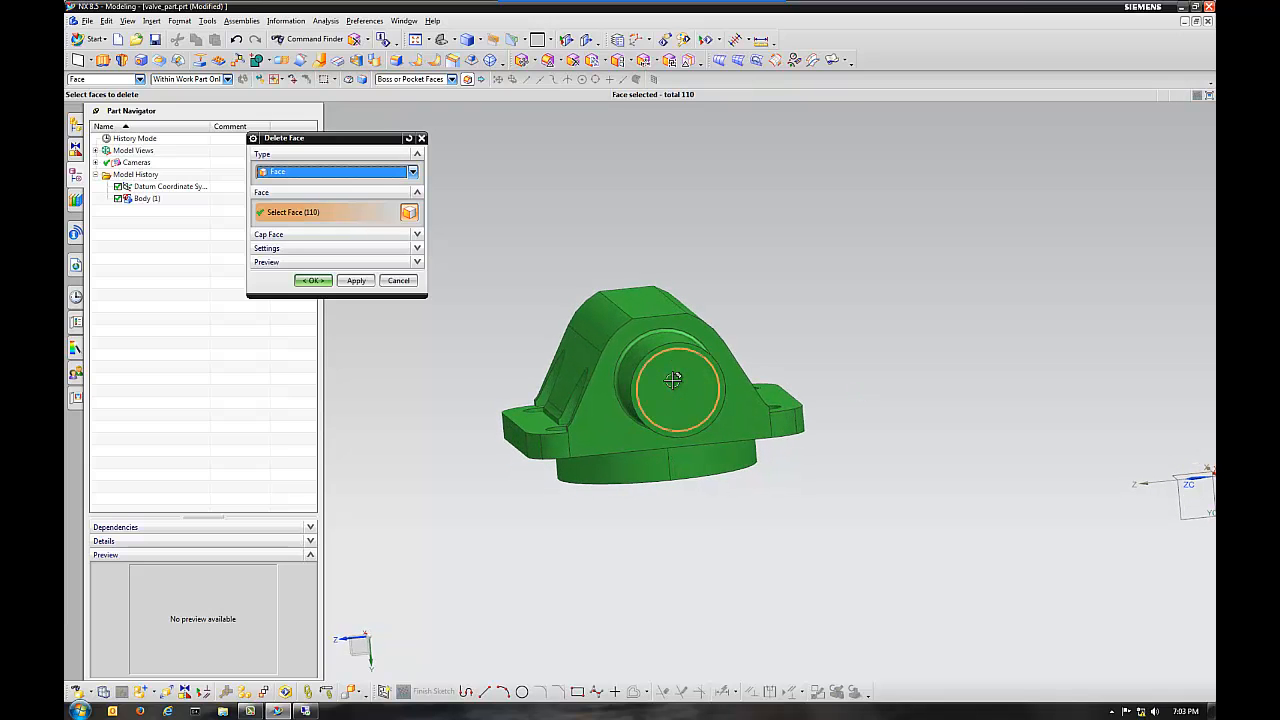
# Turn off the Delete Face preview and expand the cap face and settings options.
pyautogui.moveTo(759, 371); pyautogui.dragTo(448, 258, button='middle')
pyautogui.click(266, 262)
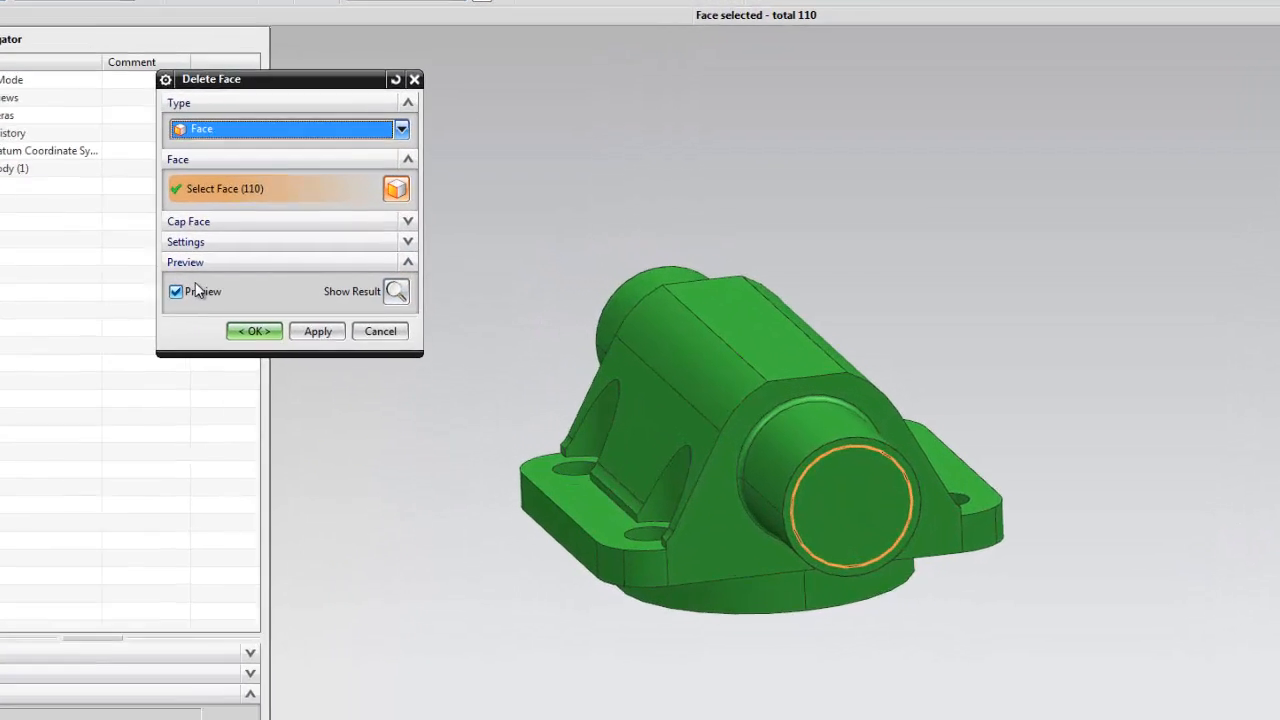
pyautogui.click(177, 291)
pyautogui.click(105, 300)
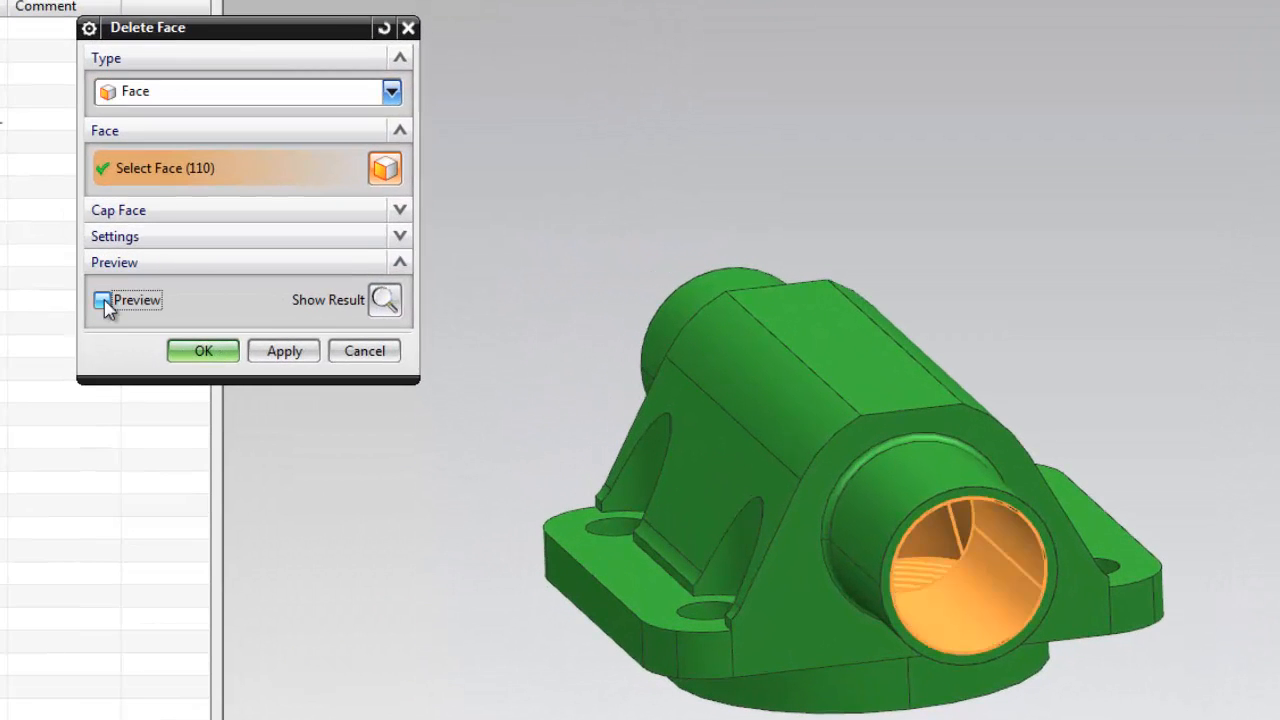
pyautogui.click(400, 236)
pyautogui.click(400, 210)
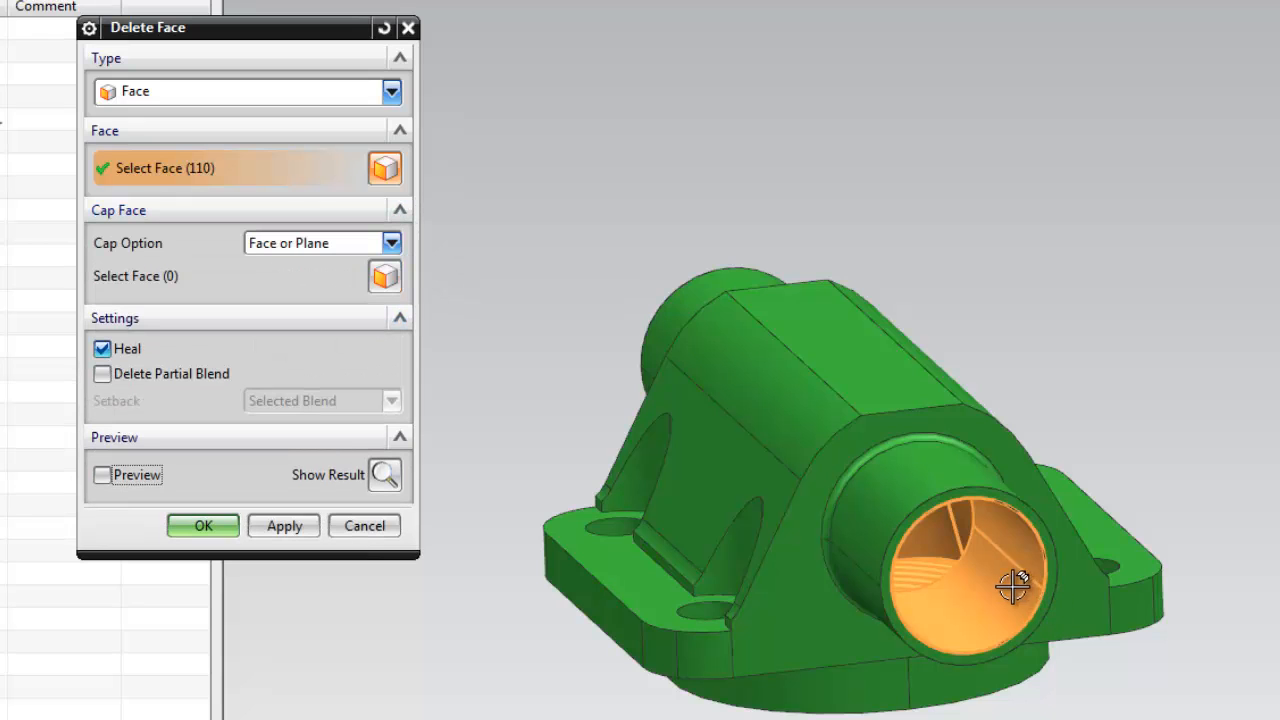
pyautogui.click(103, 476)
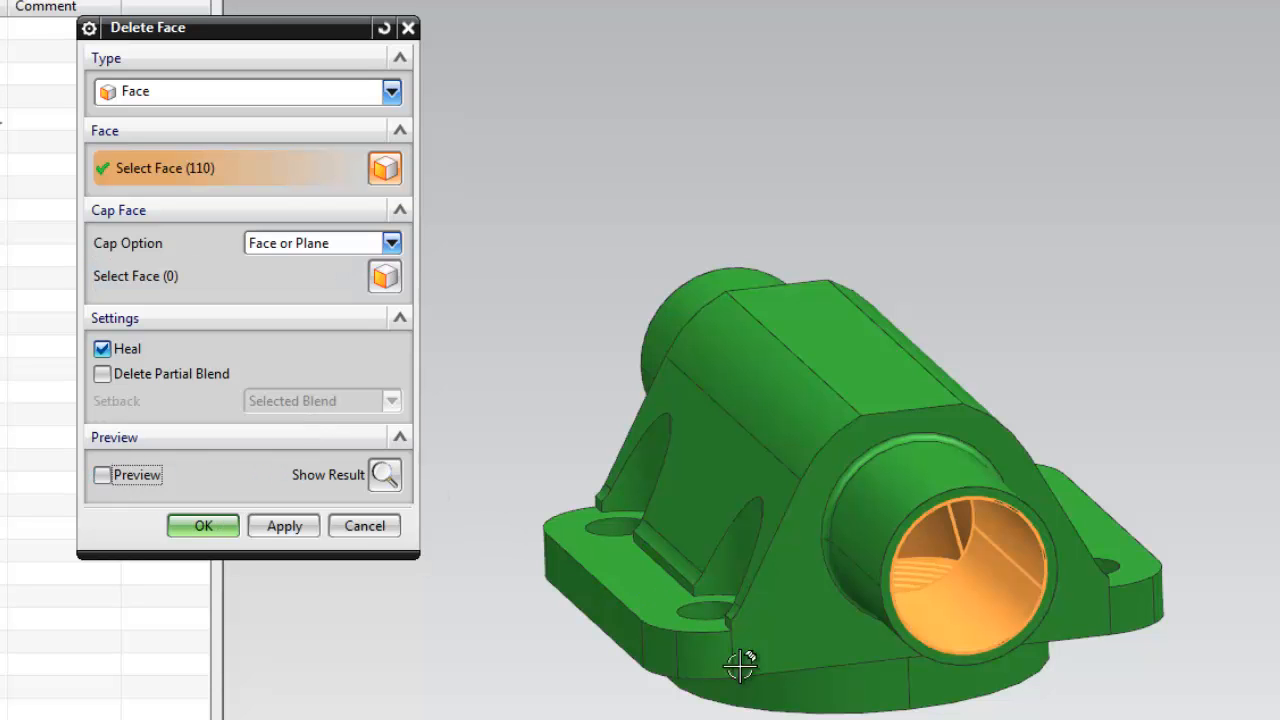
# Inspect the selected internal faces and check which selection commands are available for inverting the selection.
pyautogui.moveTo(1206, 663)
pyautogui.mouseDown(button='middle')
pyautogui.moveTo(1237, 662)
pyautogui.moveTo(1277, 510)
pyautogui.mouseUp(button='middle')
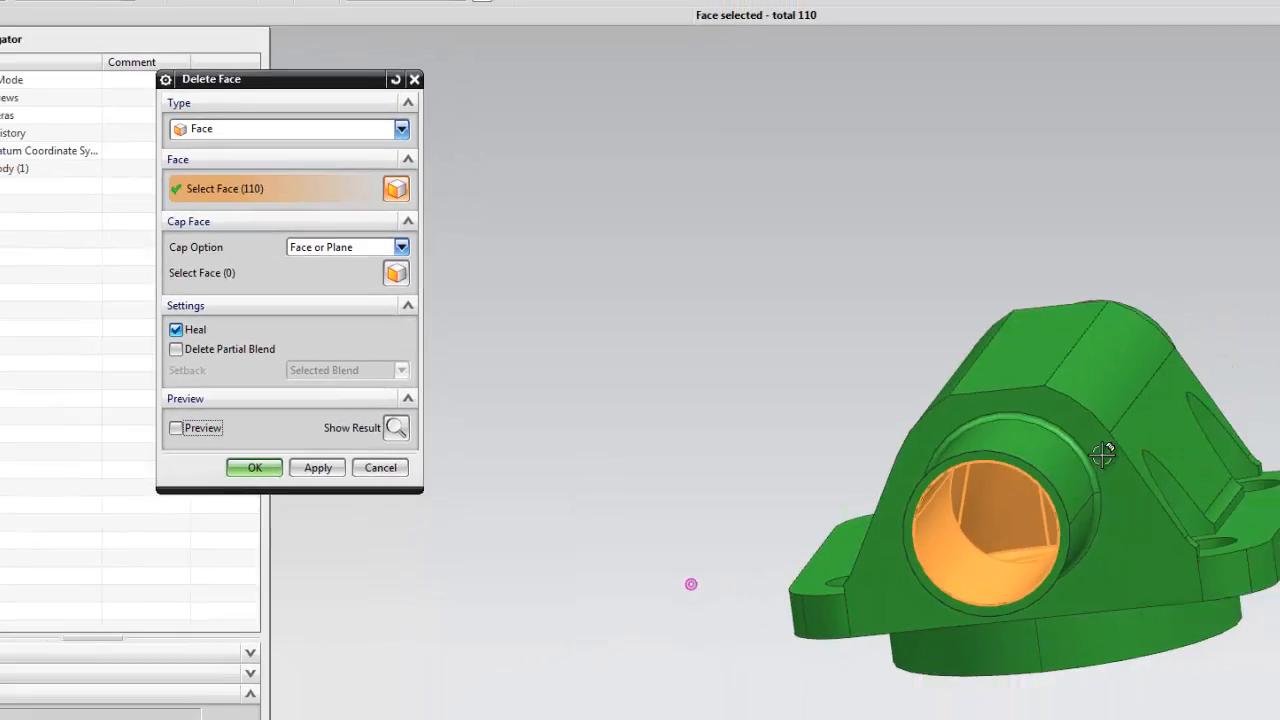
pyautogui.moveTo(1103, 453); pyautogui.dragTo(1103, 453, button='middle')
pyautogui.moveTo(888, 391); pyautogui.dragTo(888, 391, button='middle')
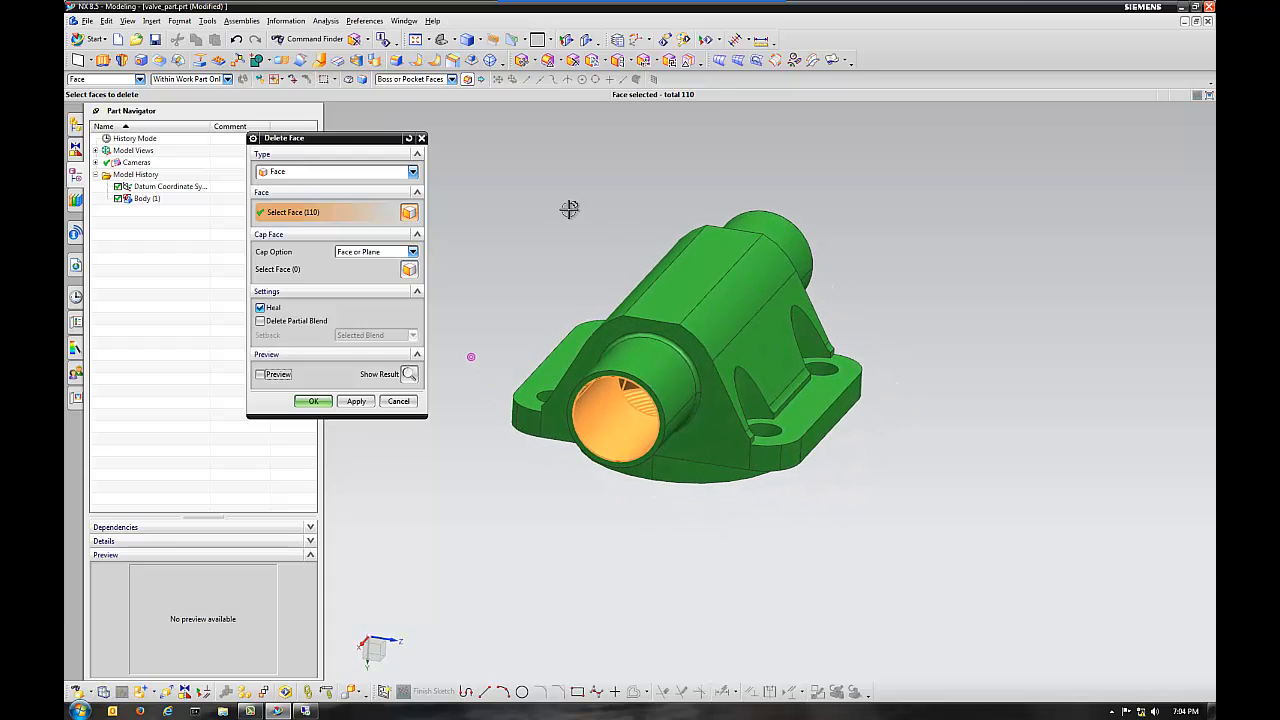
pyautogui.click(106, 20)
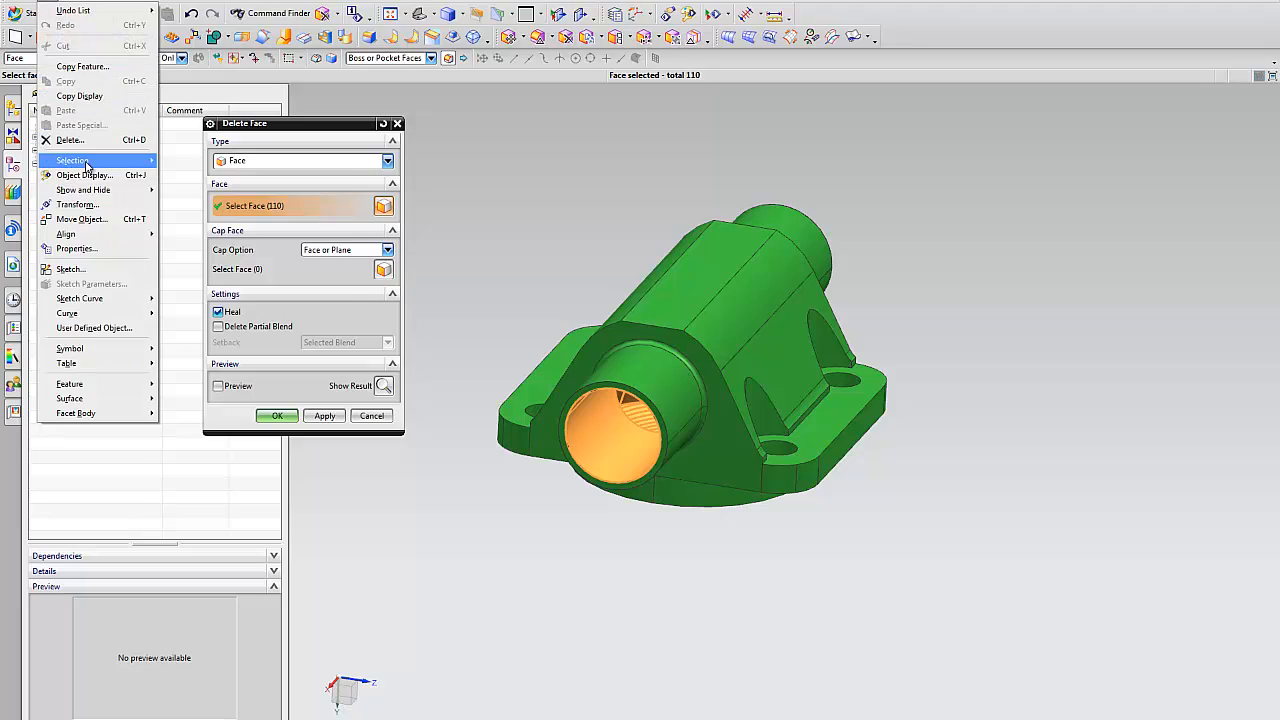
pyautogui.moveTo(84, 162)
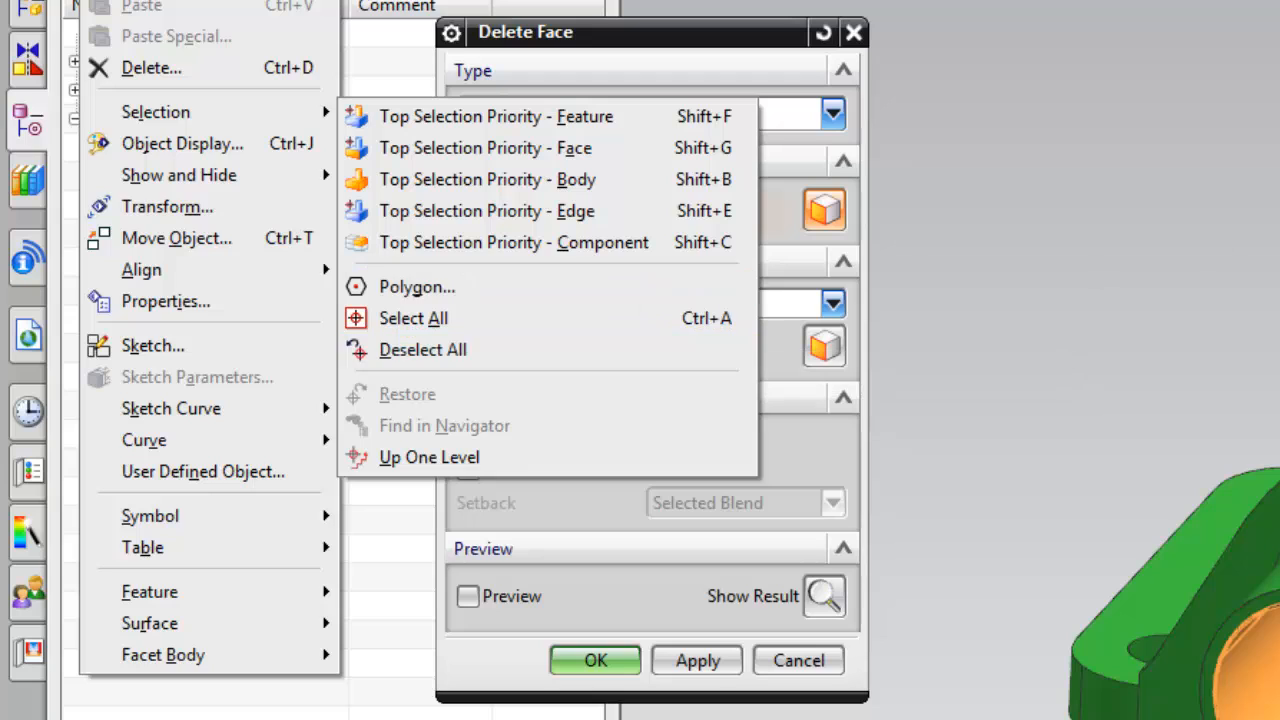
pyautogui.press('Escape')
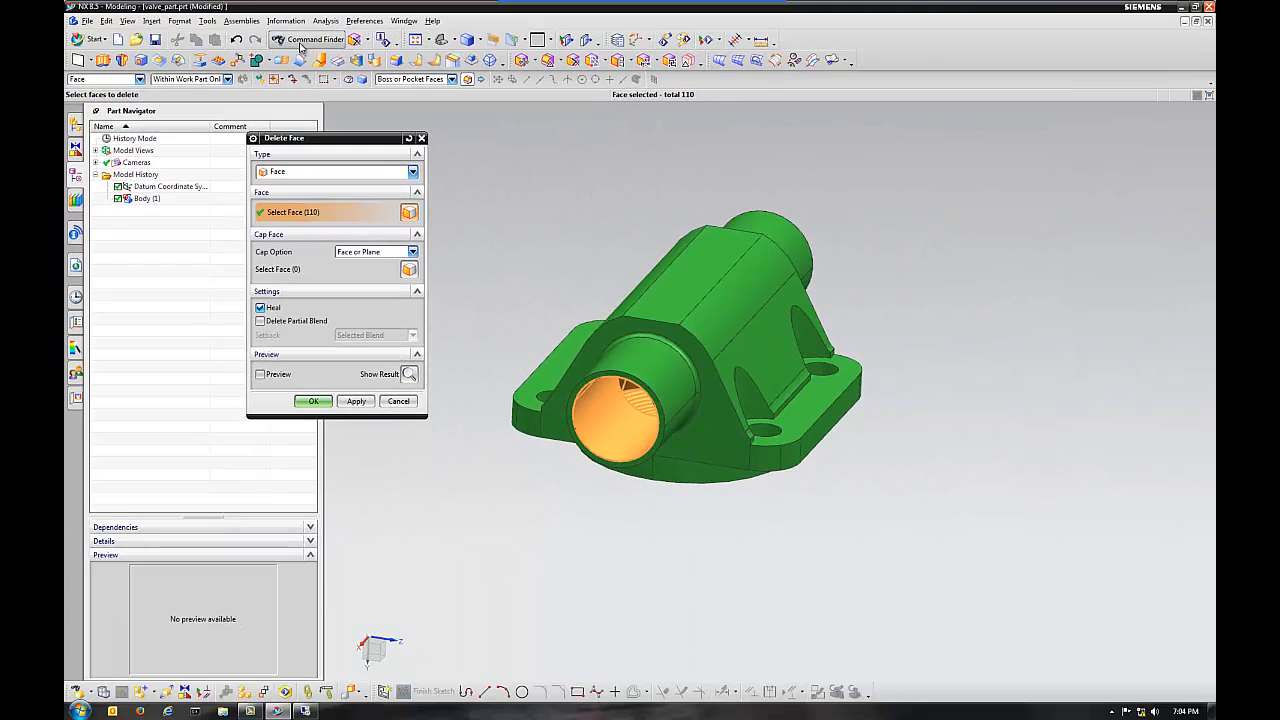
# Search the Command Finder for "all but selected".
pyautogui.click(300, 42)
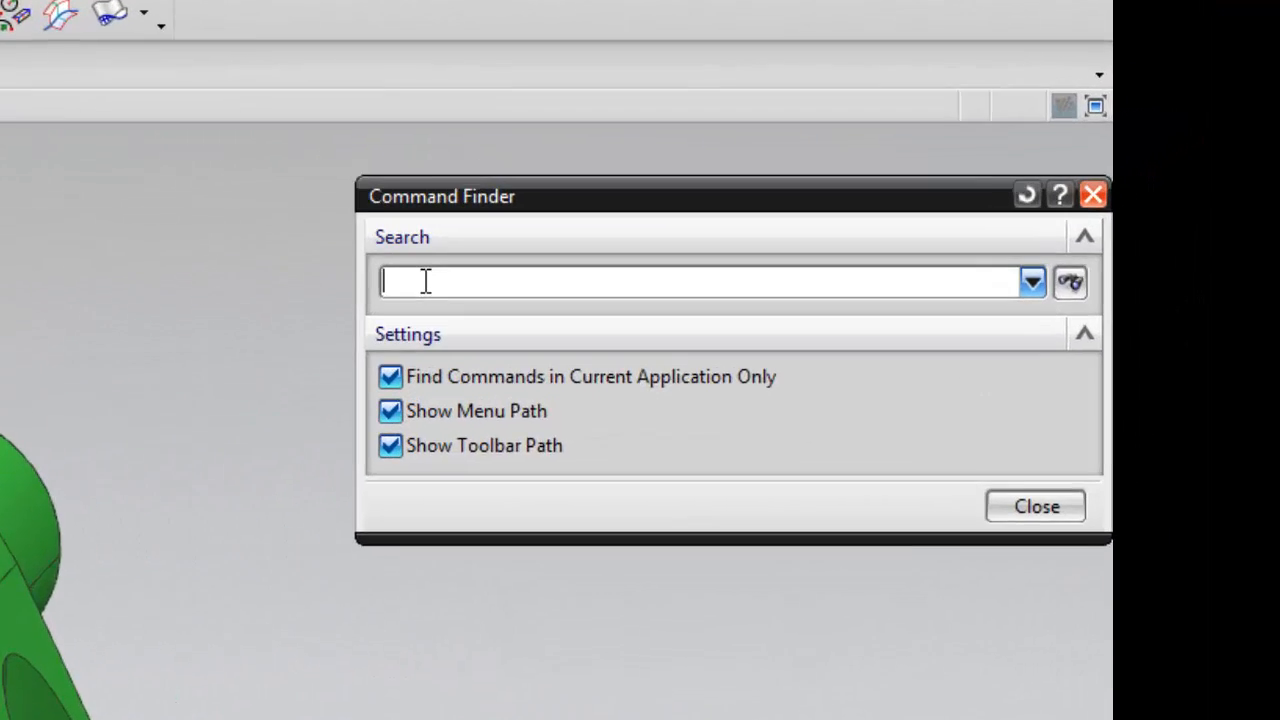
pyautogui.write('all b')
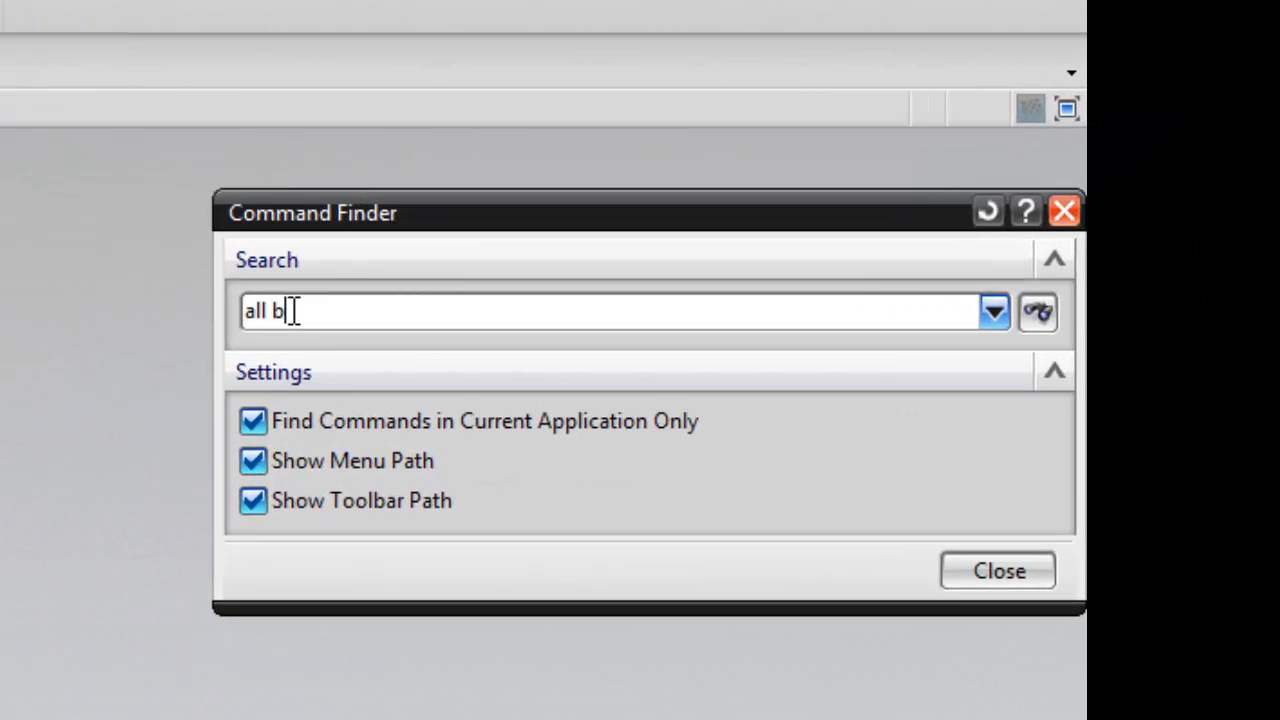
pyautogui.write('ut selected')
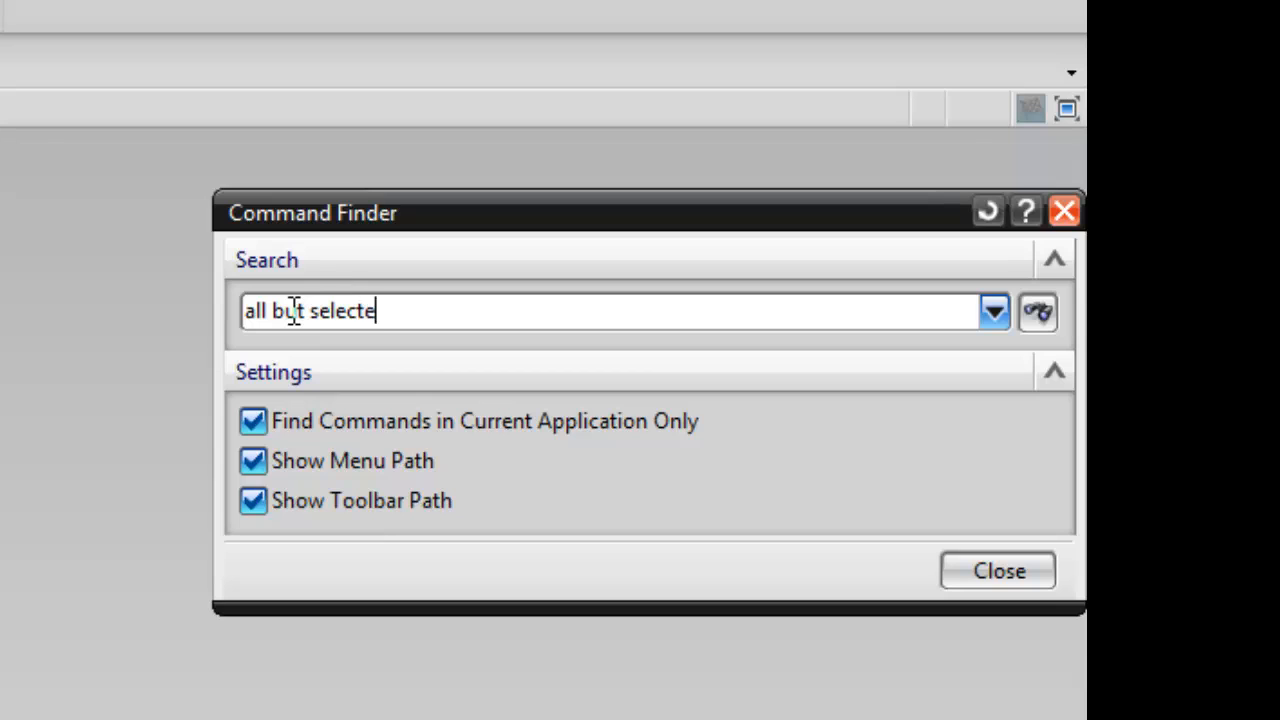
pyautogui.click(1040, 315)
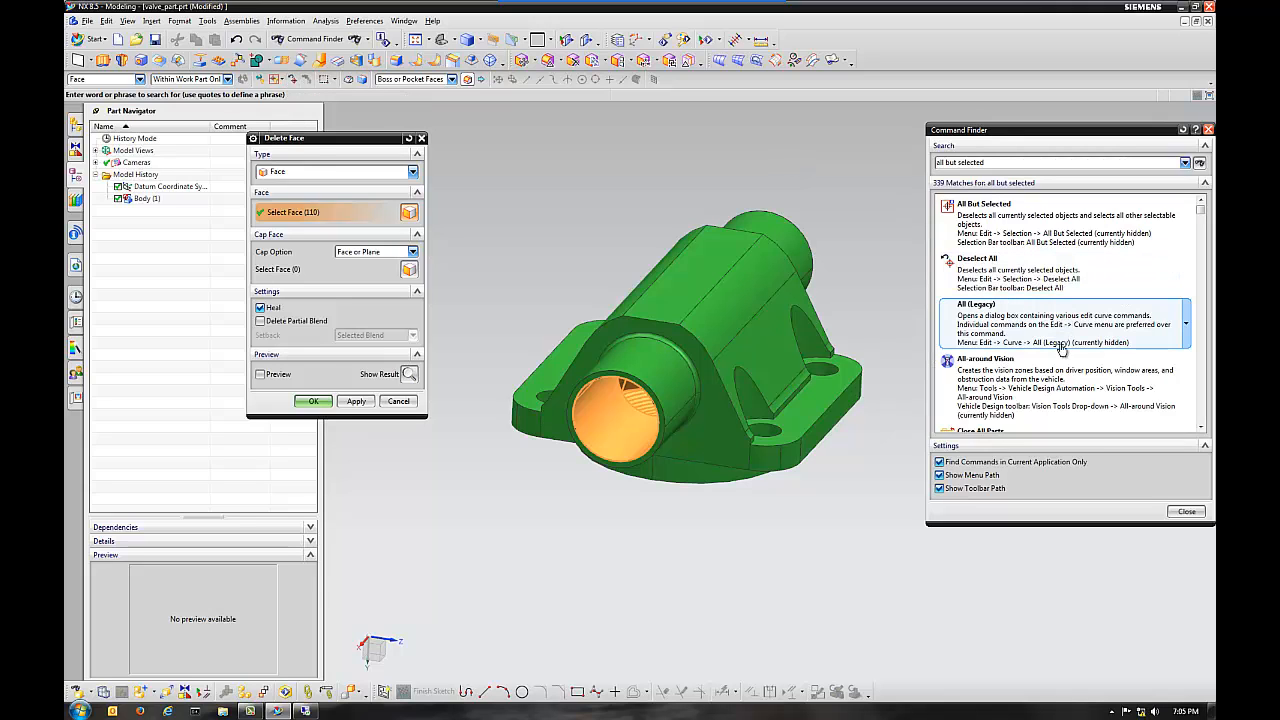
# Dismiss the Windows color scheme prompt, add the hidden All But Selected command to its menu, and close the Command Finder.
pyautogui.moveTo(1060, 380)
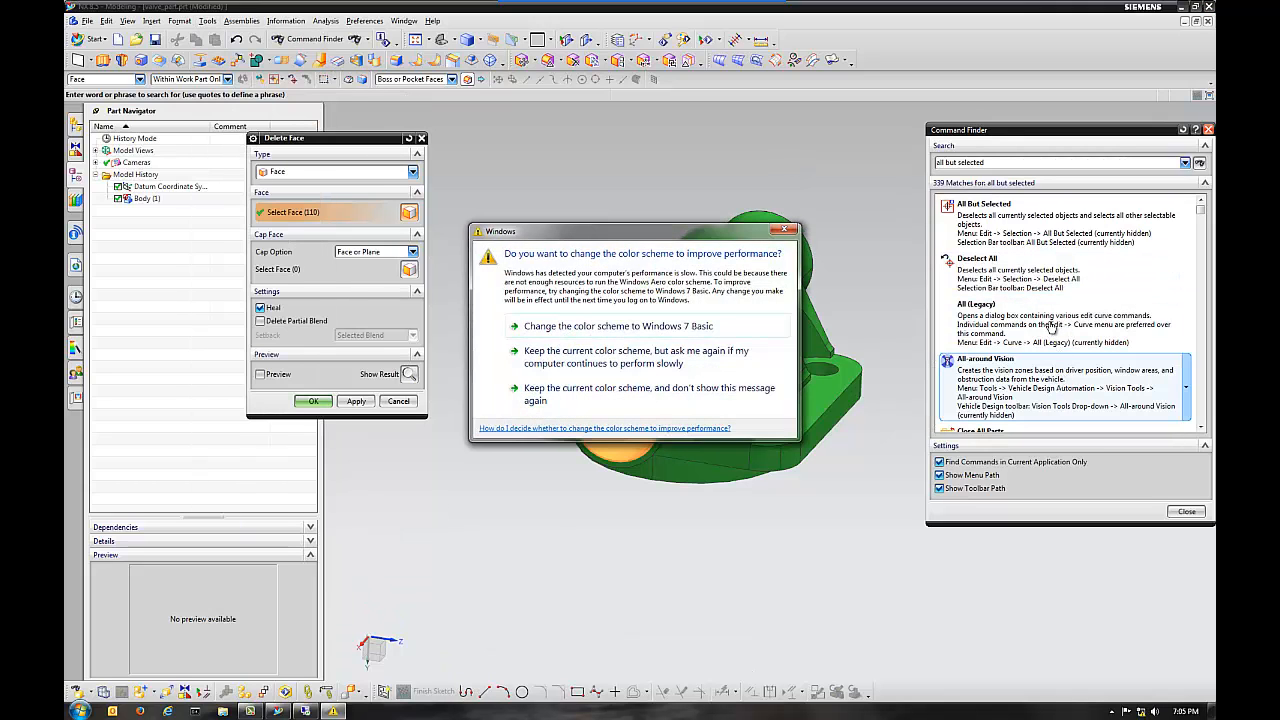
pyautogui.click(784, 231)
pyautogui.moveTo(1028, 390)
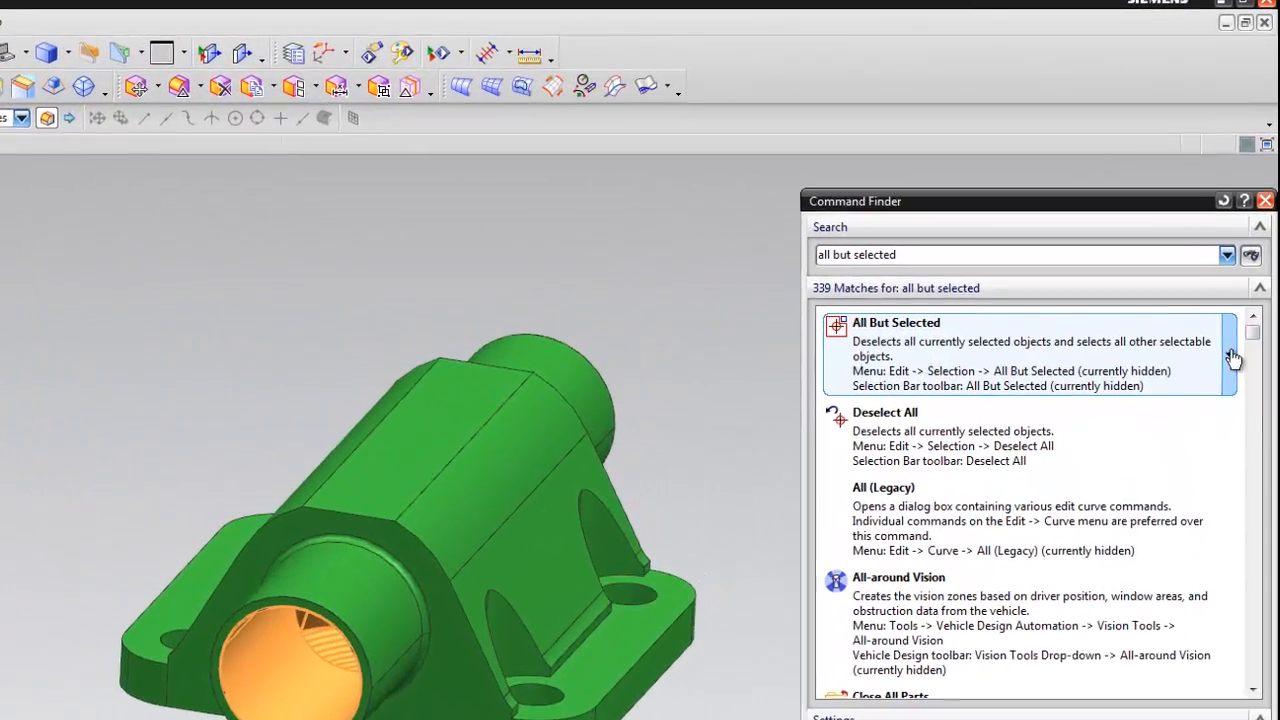
pyautogui.rightClick(1189, 226)
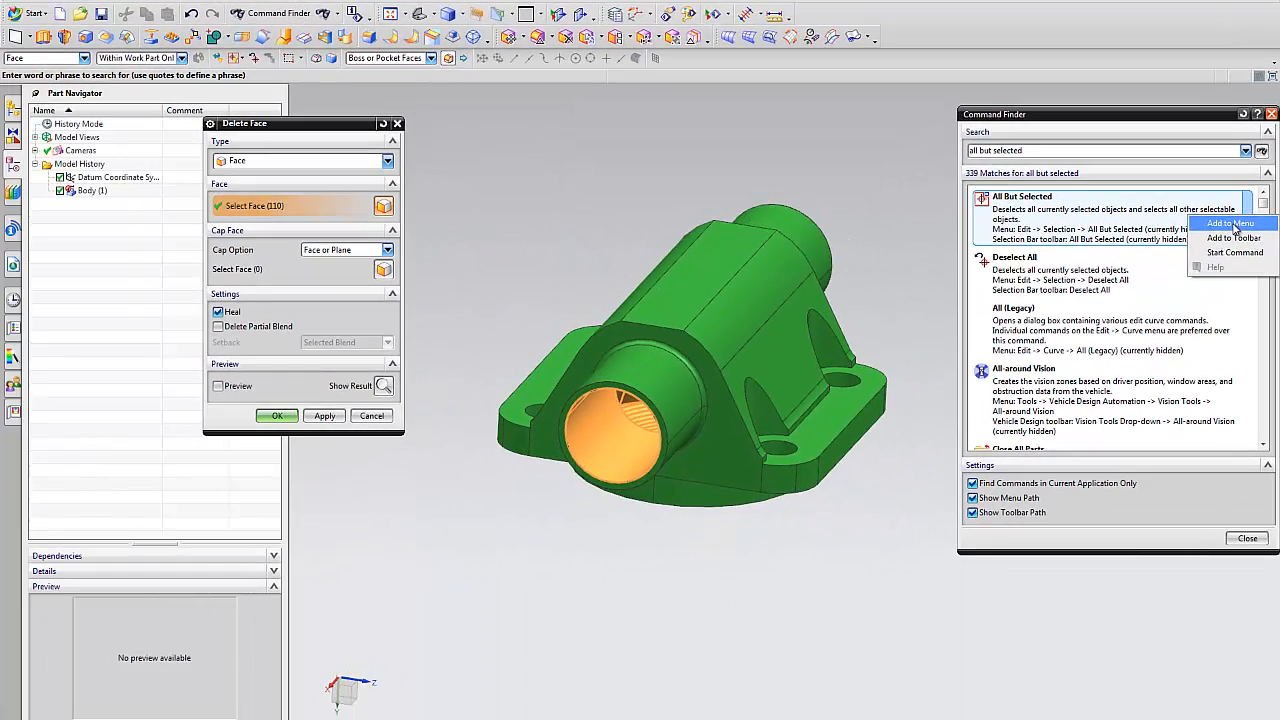
pyautogui.click(1209, 367)
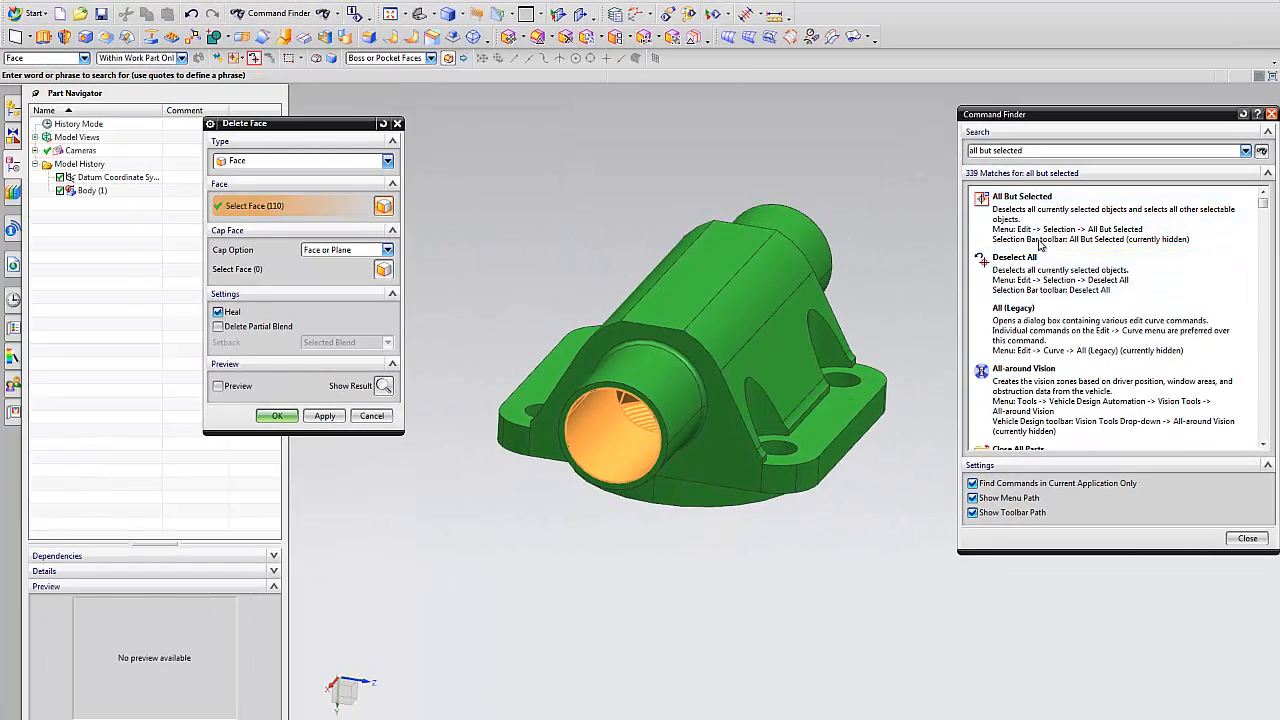
pyautogui.moveTo(1042, 233)
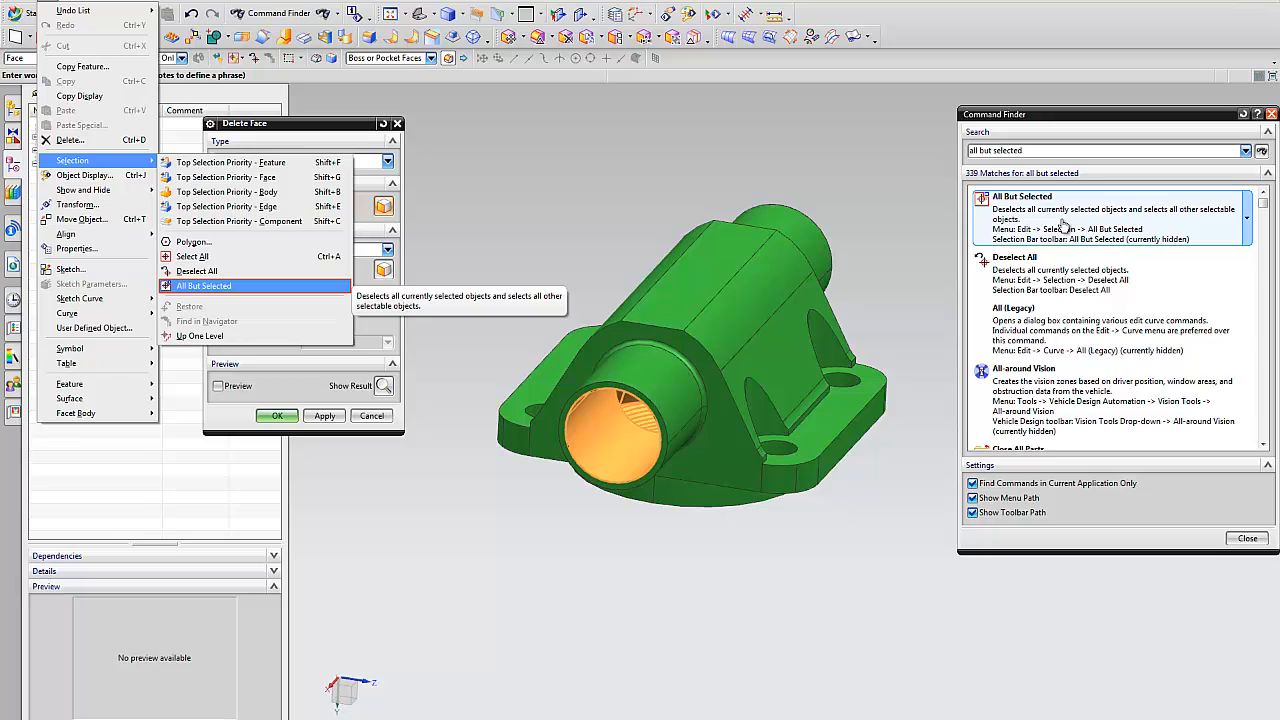
pyautogui.click(1247, 538)
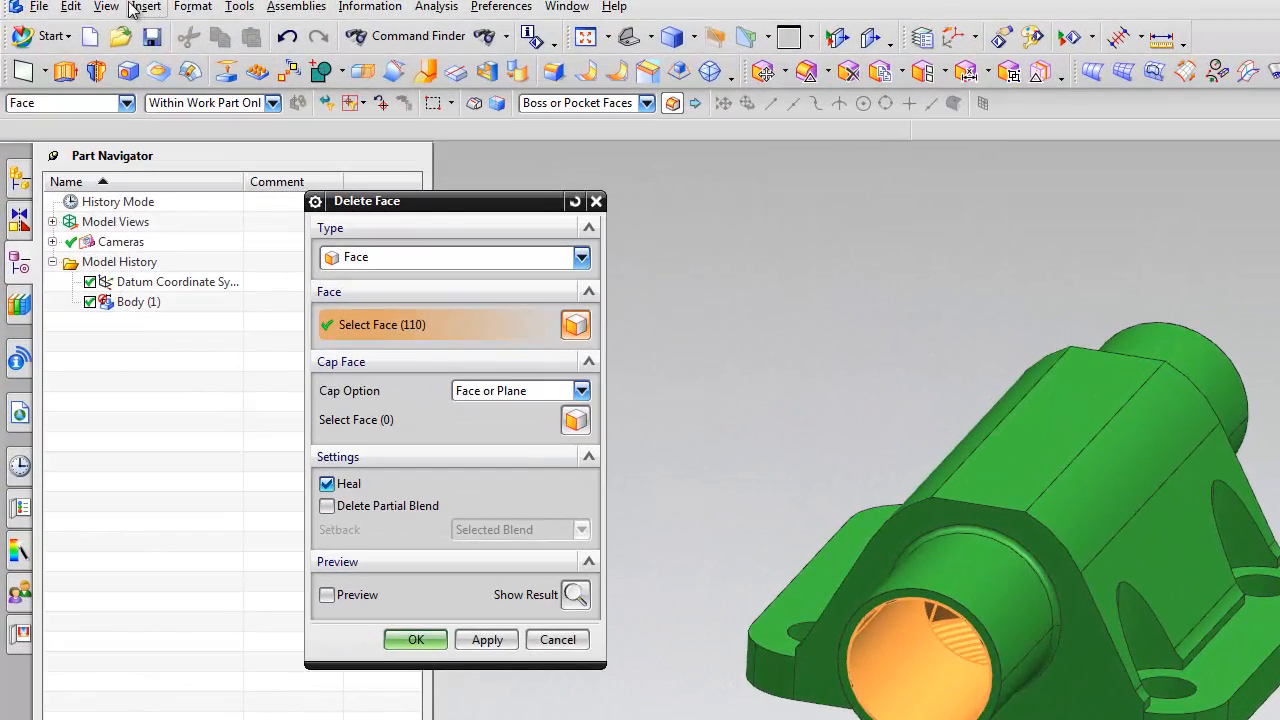
# Invert the face selection with All But Selected and turn on the Delete Face preview.
pyautogui.click(71, 7)
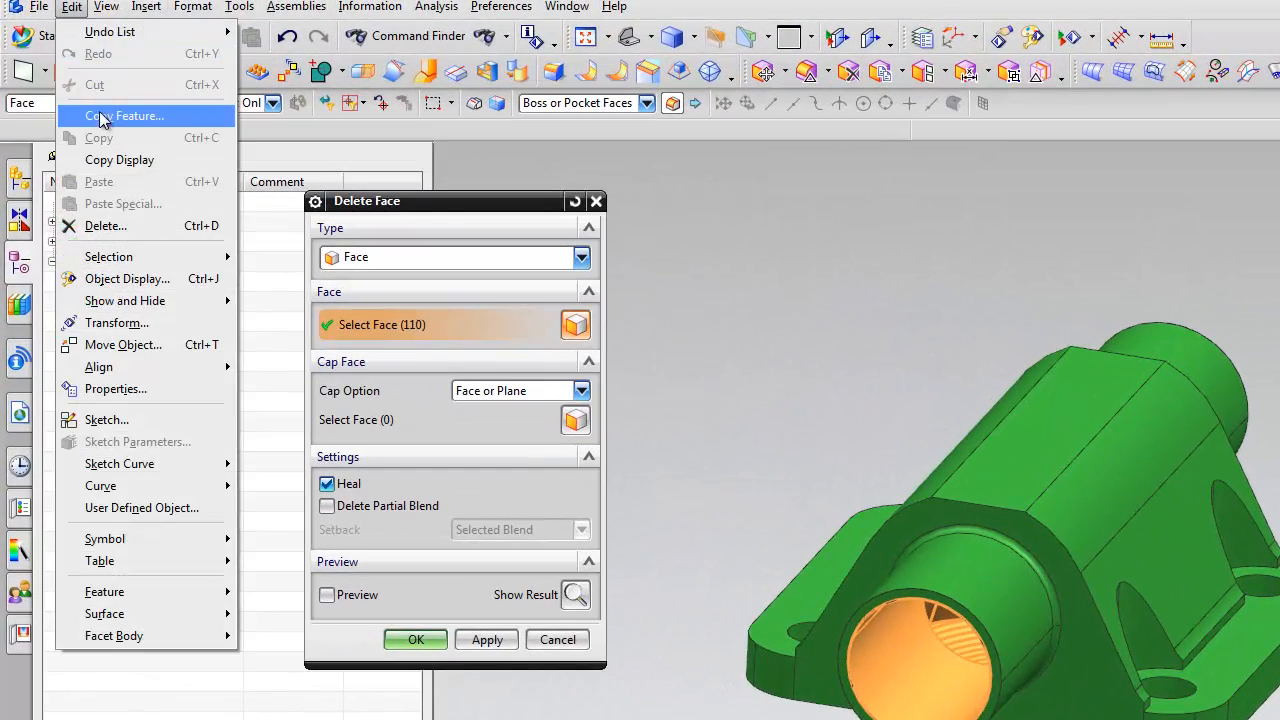
pyautogui.moveTo(110, 258)
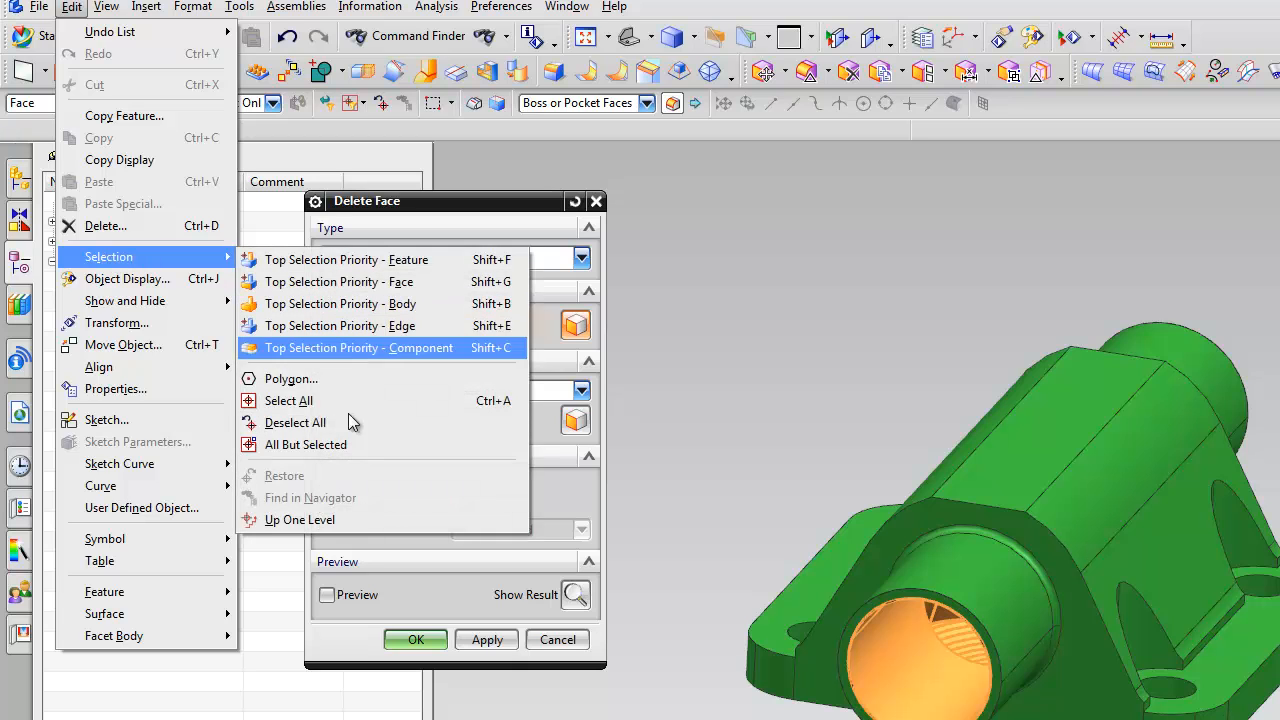
pyautogui.click(330, 445)
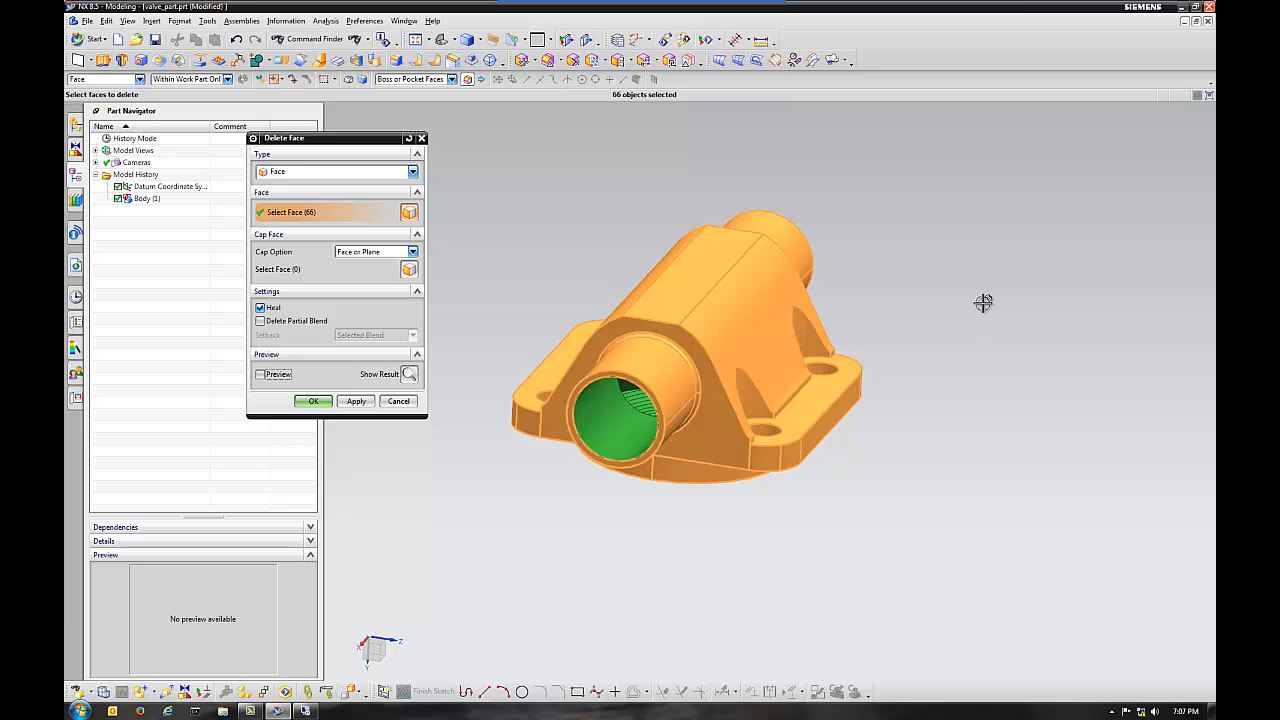
pyautogui.click(262, 376)
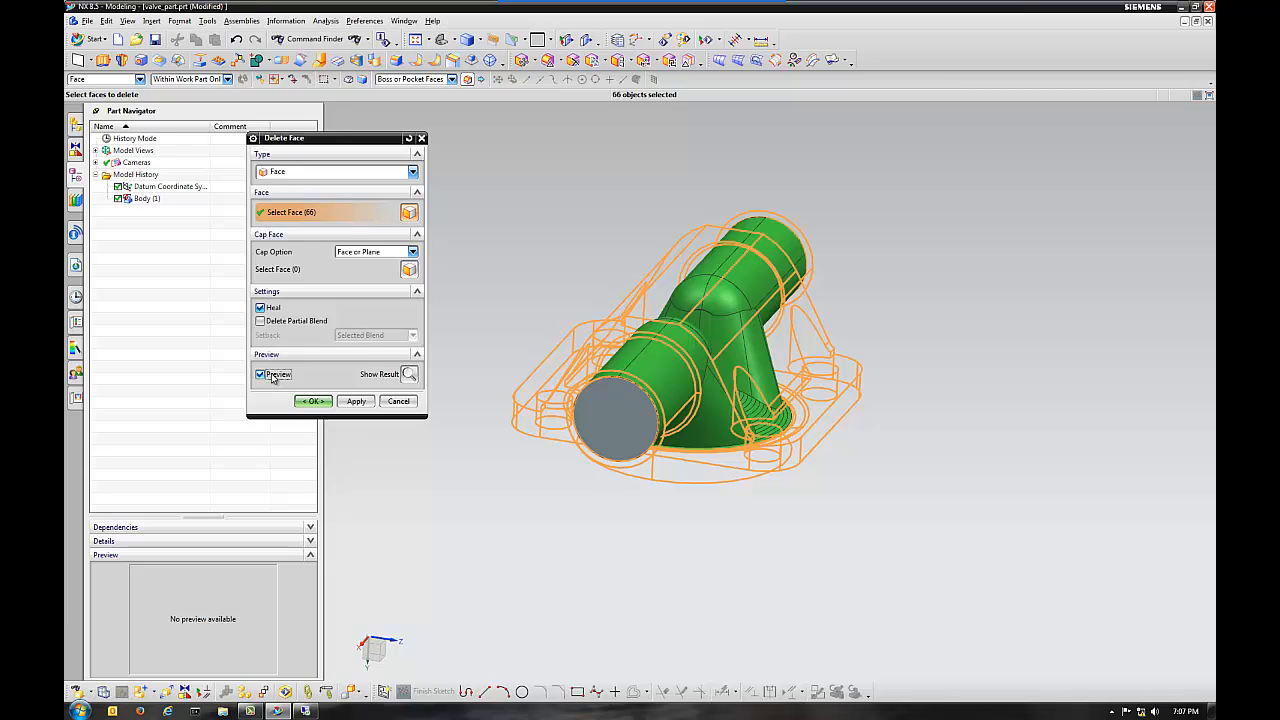
# Accept the Delete Face operation and select the remaining flow volume with the Solid Body selection filter to verify its type.
pyautogui.click(313, 401)
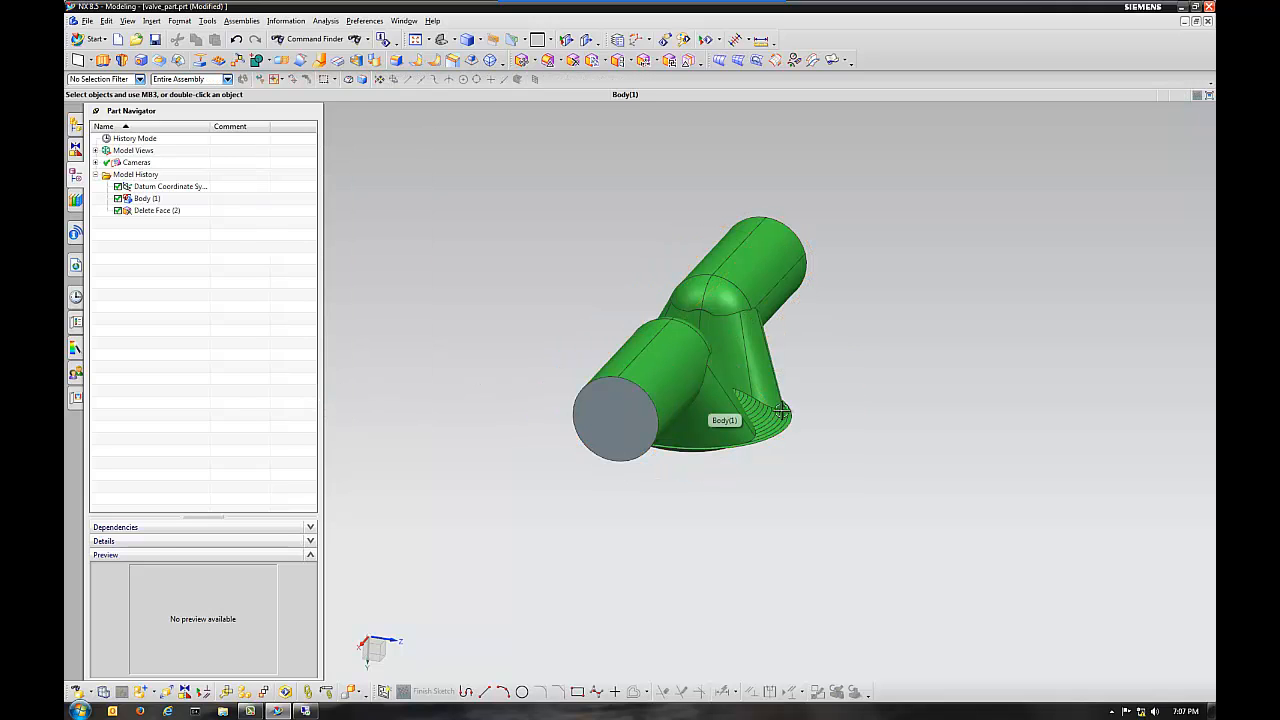
pyautogui.moveTo(779, 413); pyautogui.dragTo(591, 280, button='middle')
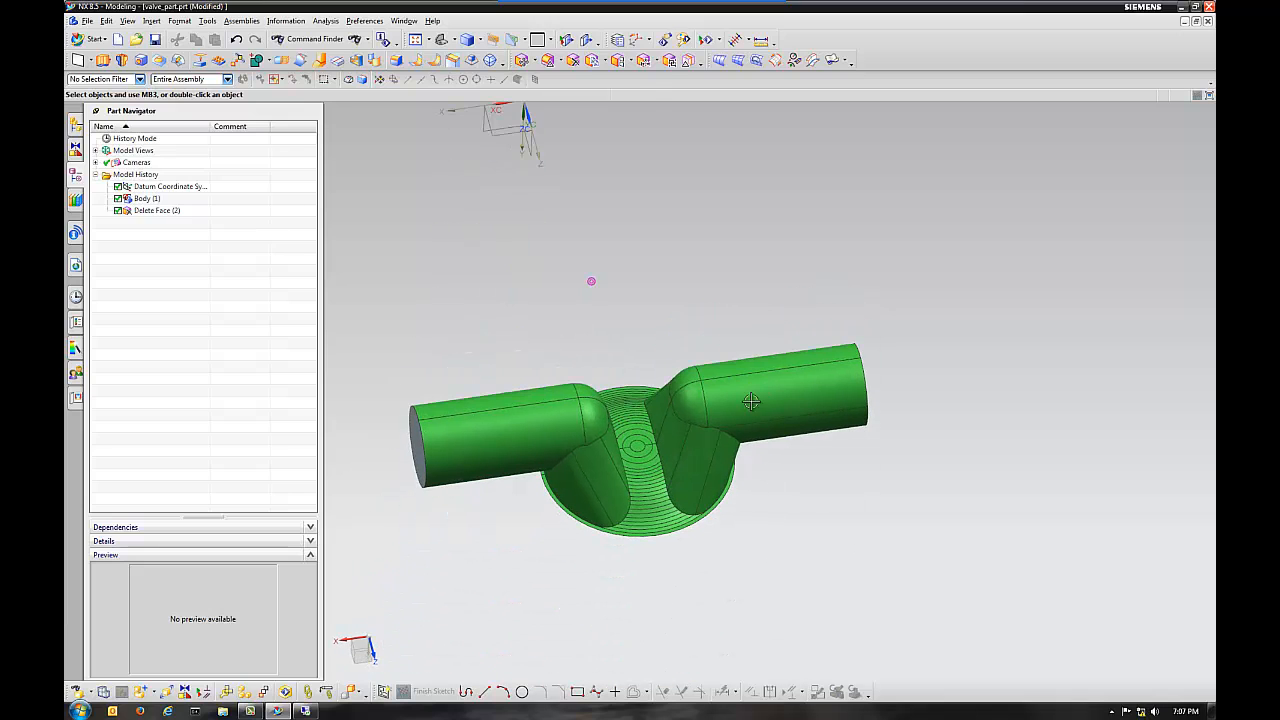
pyautogui.click(140, 79)
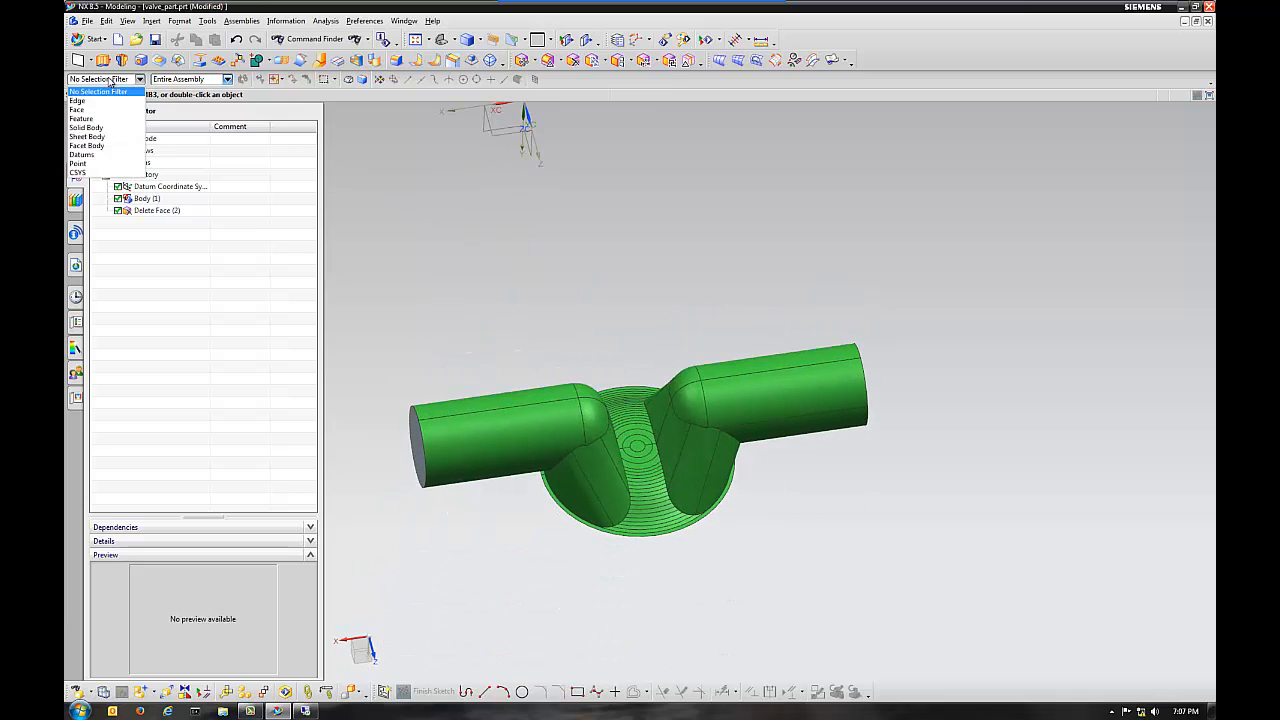
pyautogui.click(88, 128)
pyautogui.click(519, 430)
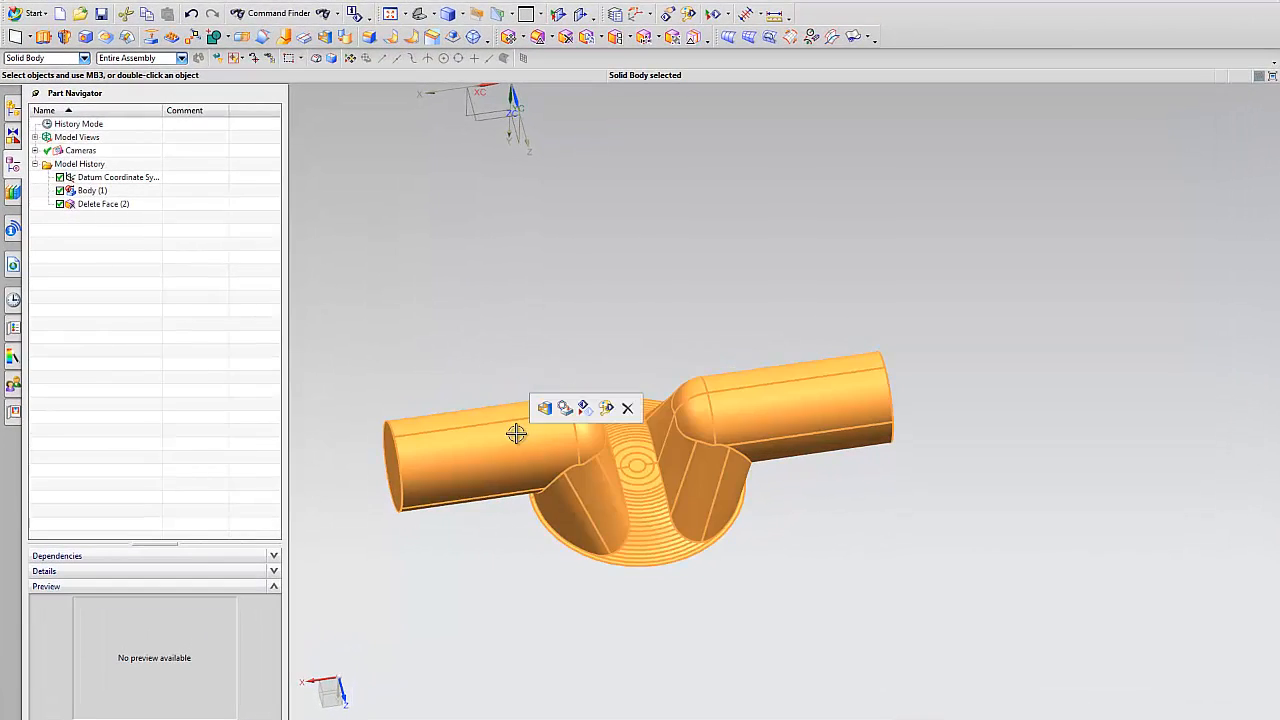
pyautogui.moveTo(982, 316)
pyautogui.mouseDown(button='middle')
pyautogui.moveTo(1016, 341)
pyautogui.moveTo(931, 274)
pyautogui.moveTo(843, 231)
pyautogui.mouseUp(button='middle')
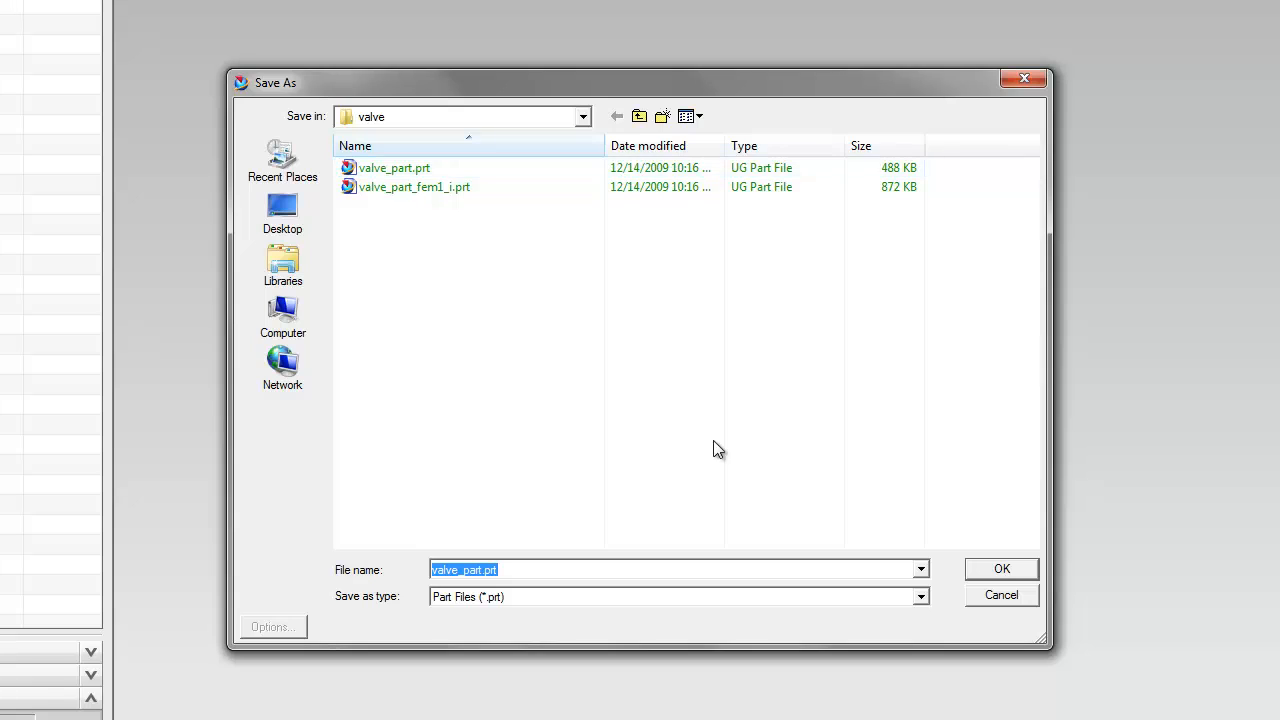
# Save the part as valve_part_flow_volume.prt in the valve folder and check its name in the Assembly Navigator.
pyautogui.click(486, 573)
pyautogui.write('_flow')
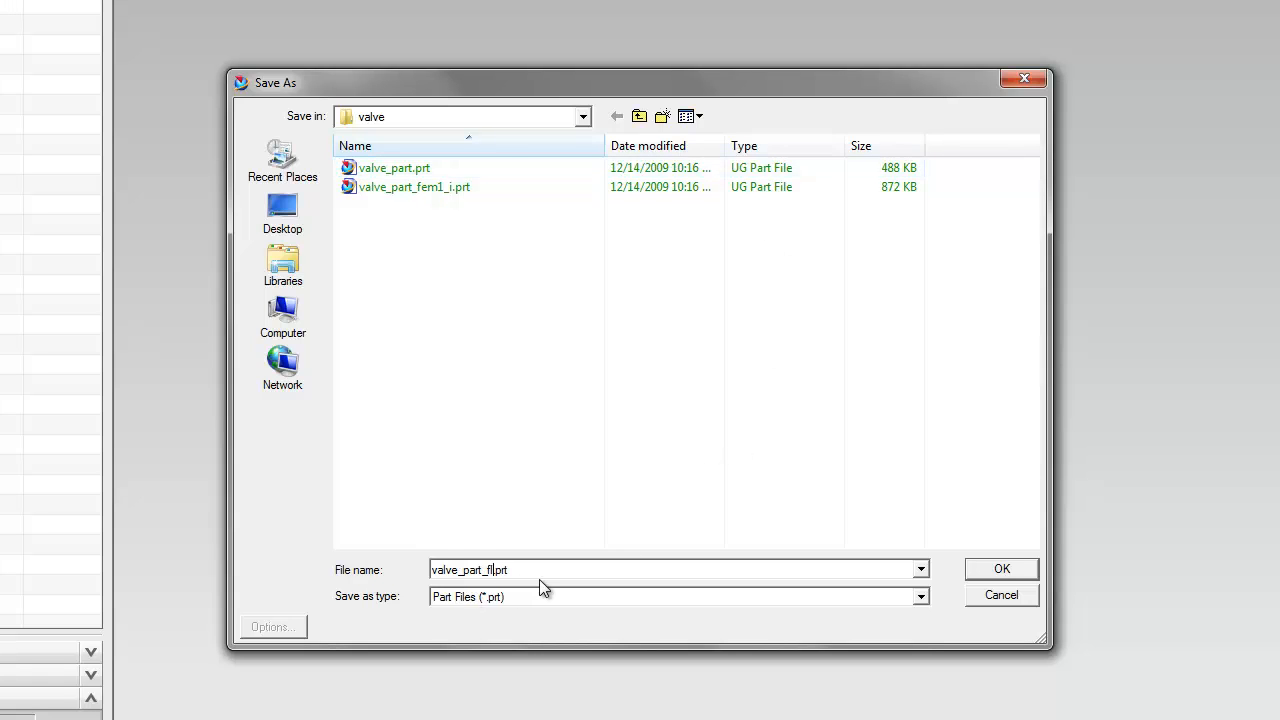
pyautogui.write('_volume')
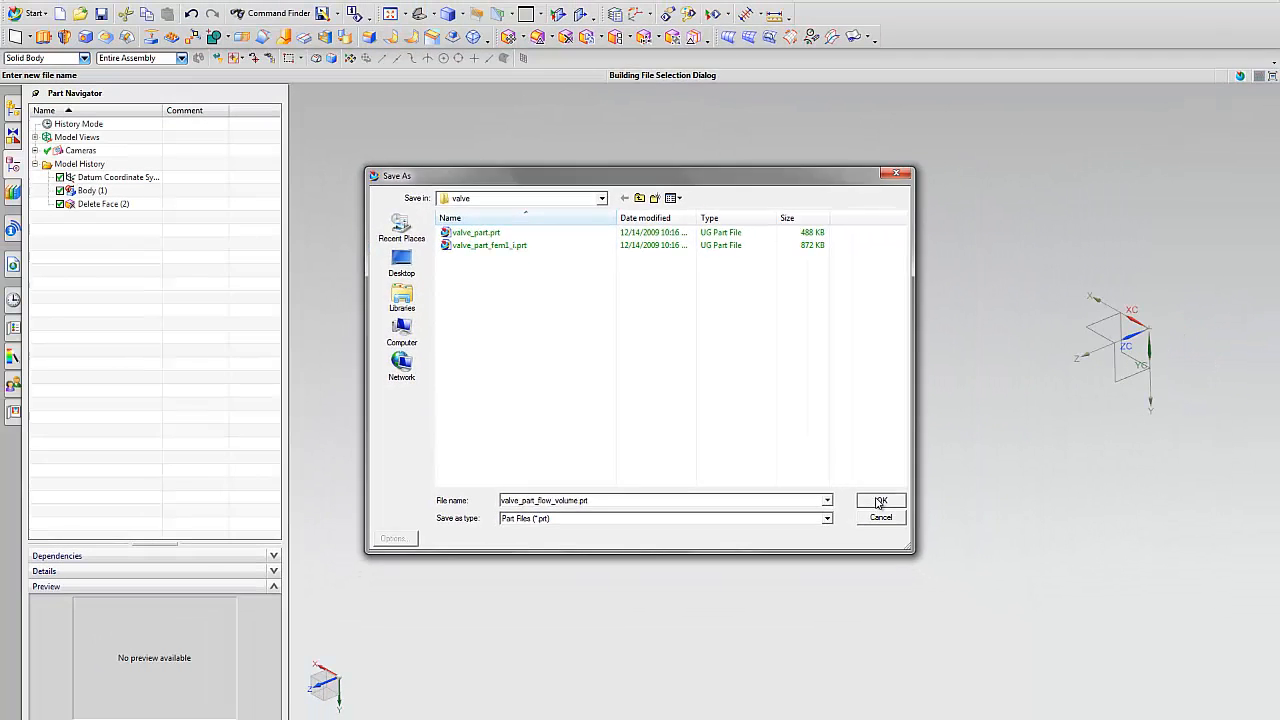
pyautogui.click(940, 536)
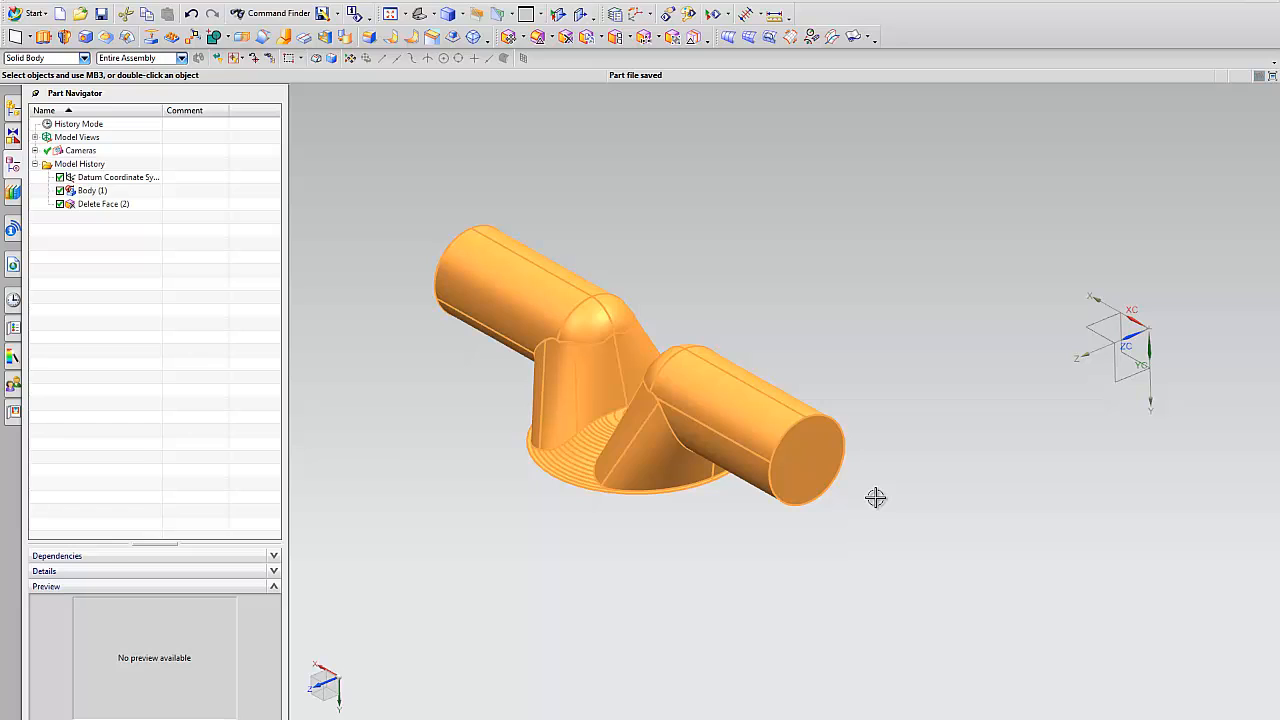
pyautogui.click(13, 110)
pyautogui.click(120, 138)
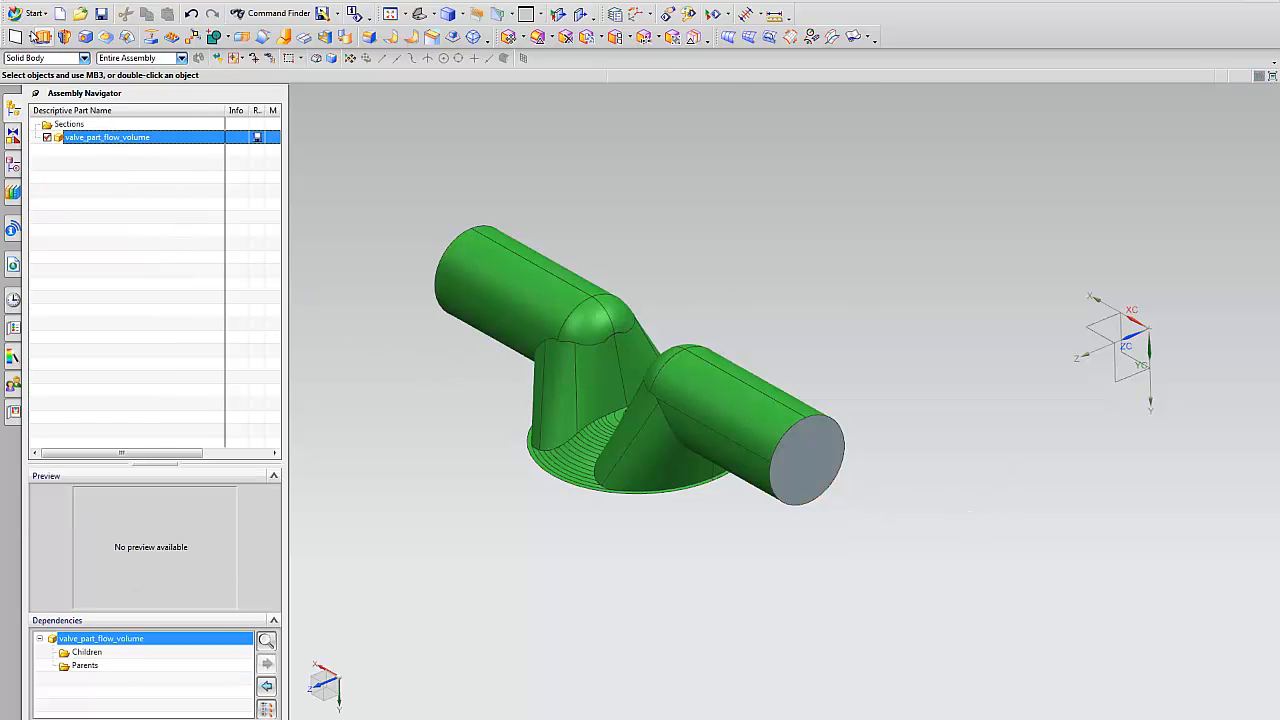
# Switch to Advanced Simulation and start a new FEM for the flow volume part, using the NX Nastran template and file name valve_part_flow_volume_fem1.fem.
pyautogui.click(30, 13)
pyautogui.click(43, 78)
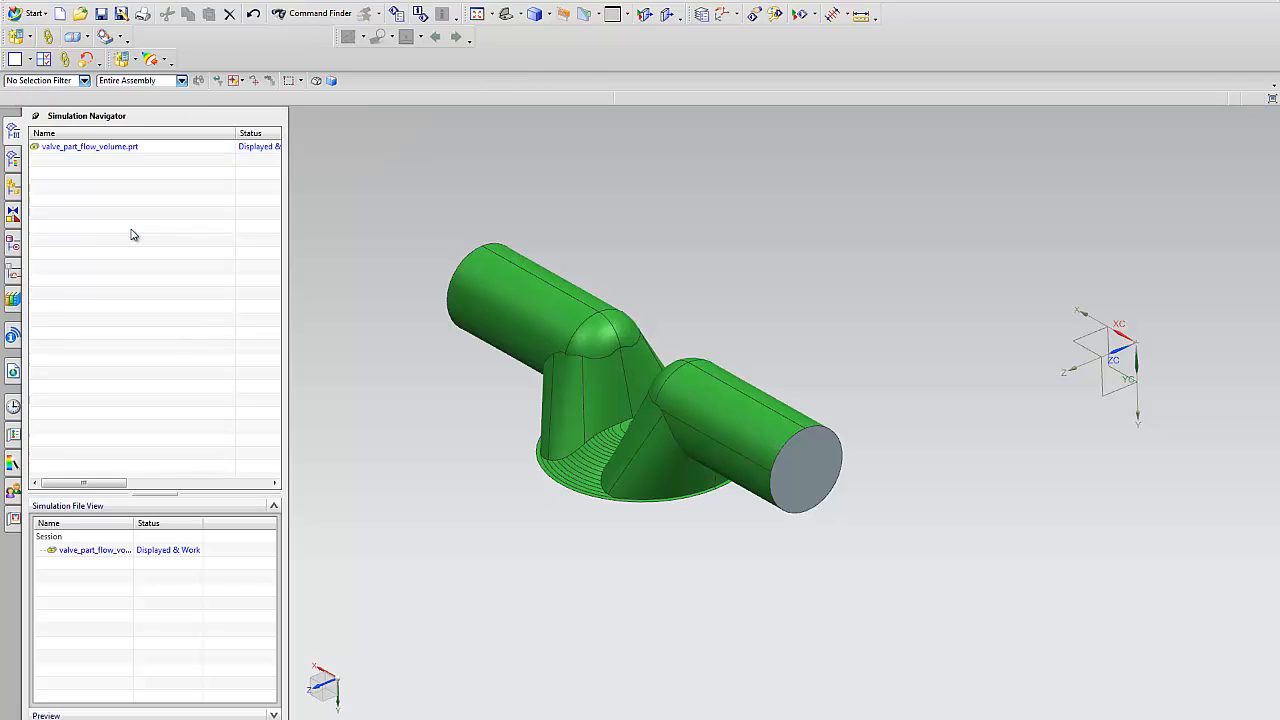
pyautogui.click(122, 148)
pyautogui.rightClick(122, 148)
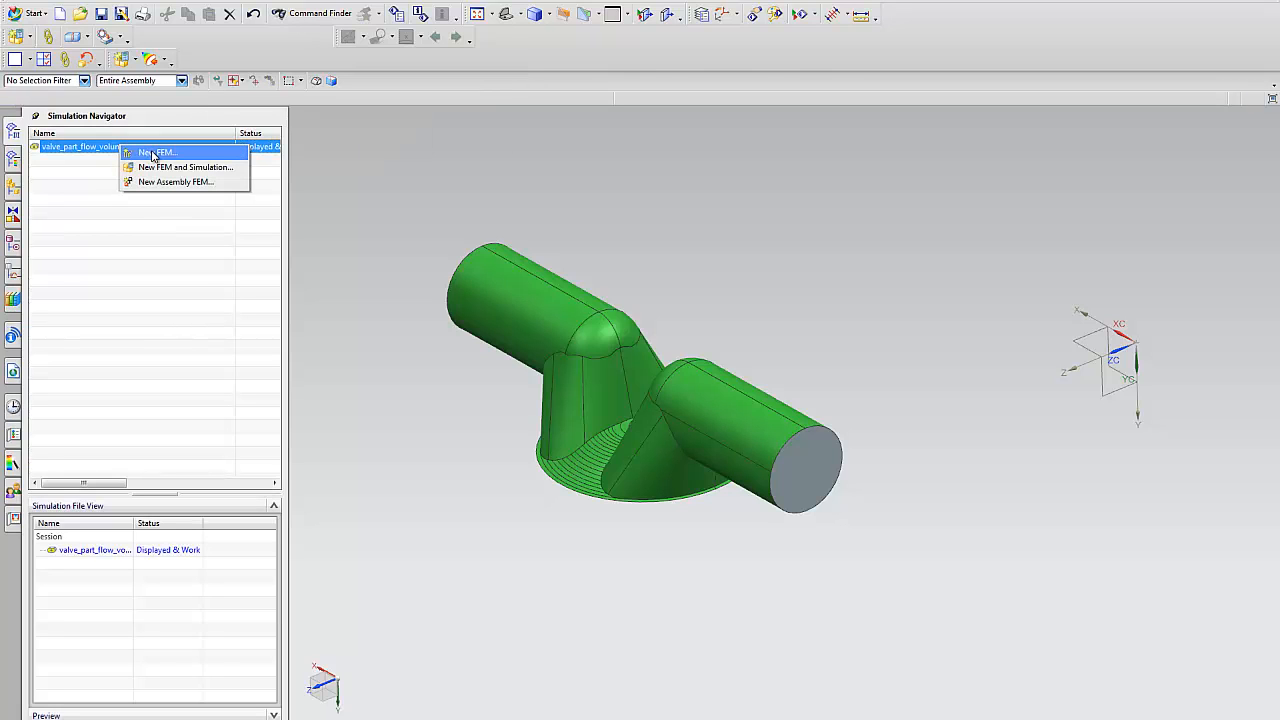
pyautogui.click(155, 152)
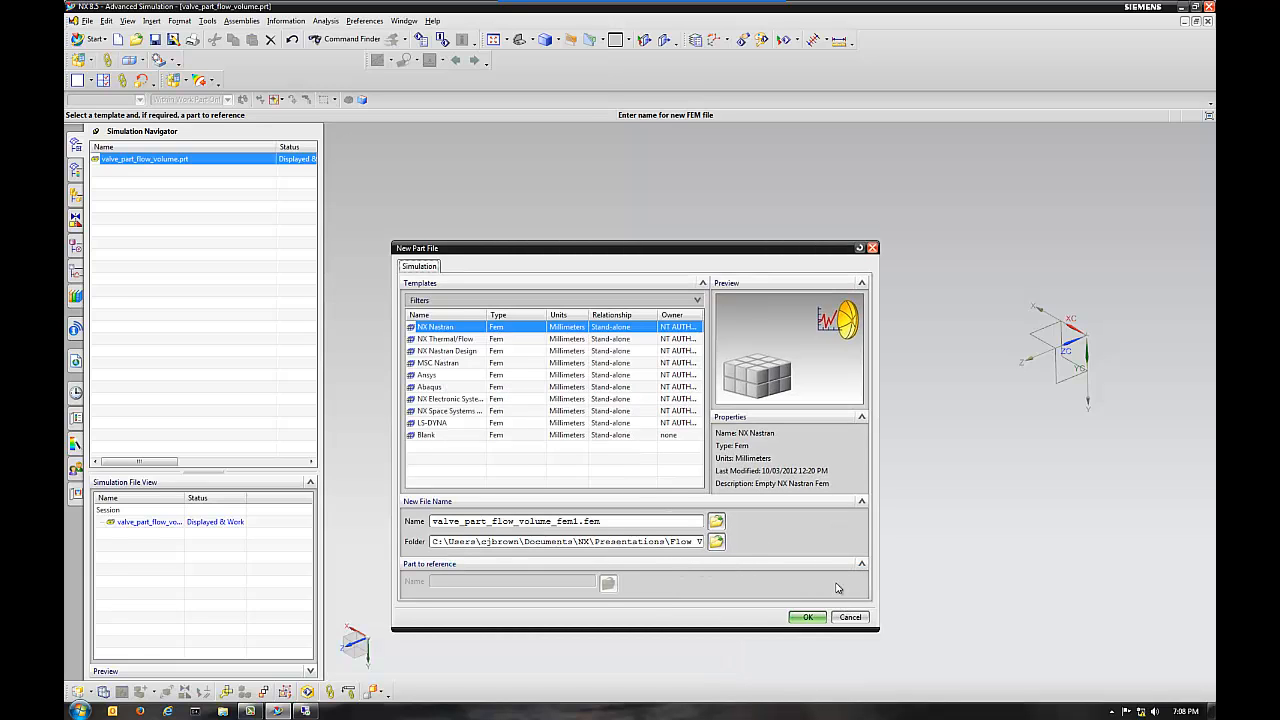
pyautogui.click(807, 617)
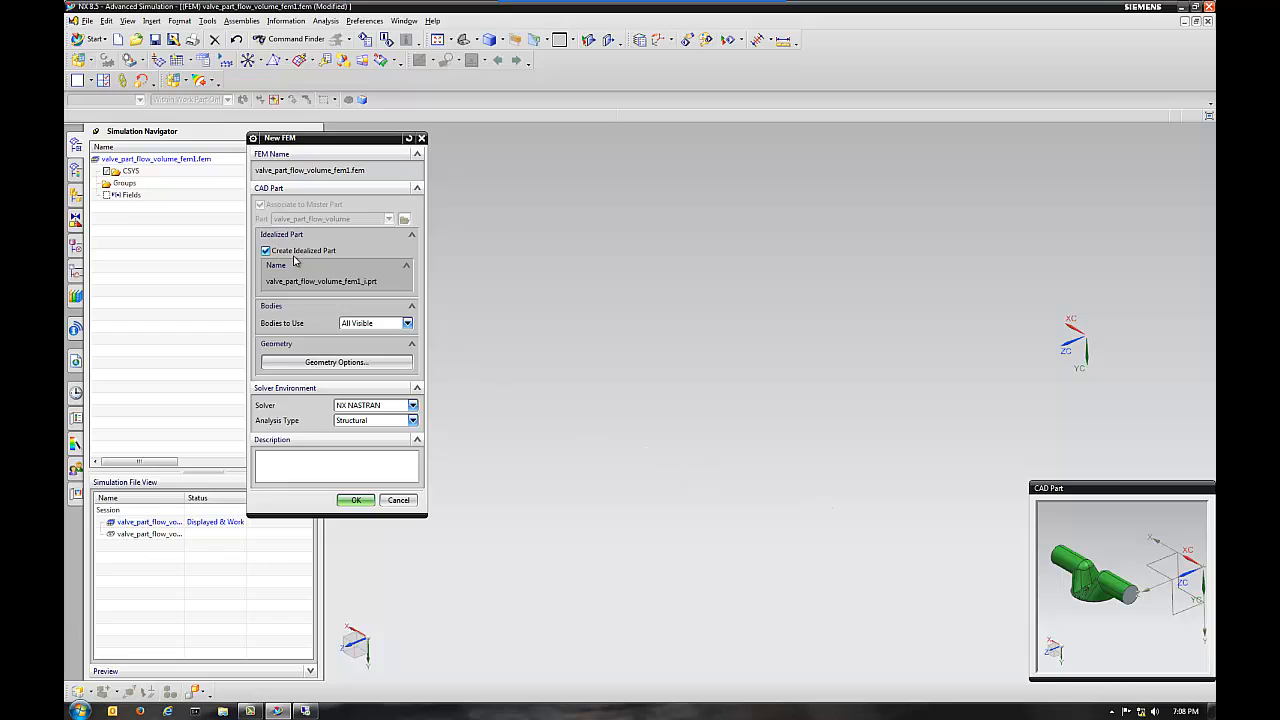
# Include all CAD geometry types in the new FEM, create it with the idealized part, and check the polygon geometry by toggling its visibility.
pyautogui.click(339, 364)
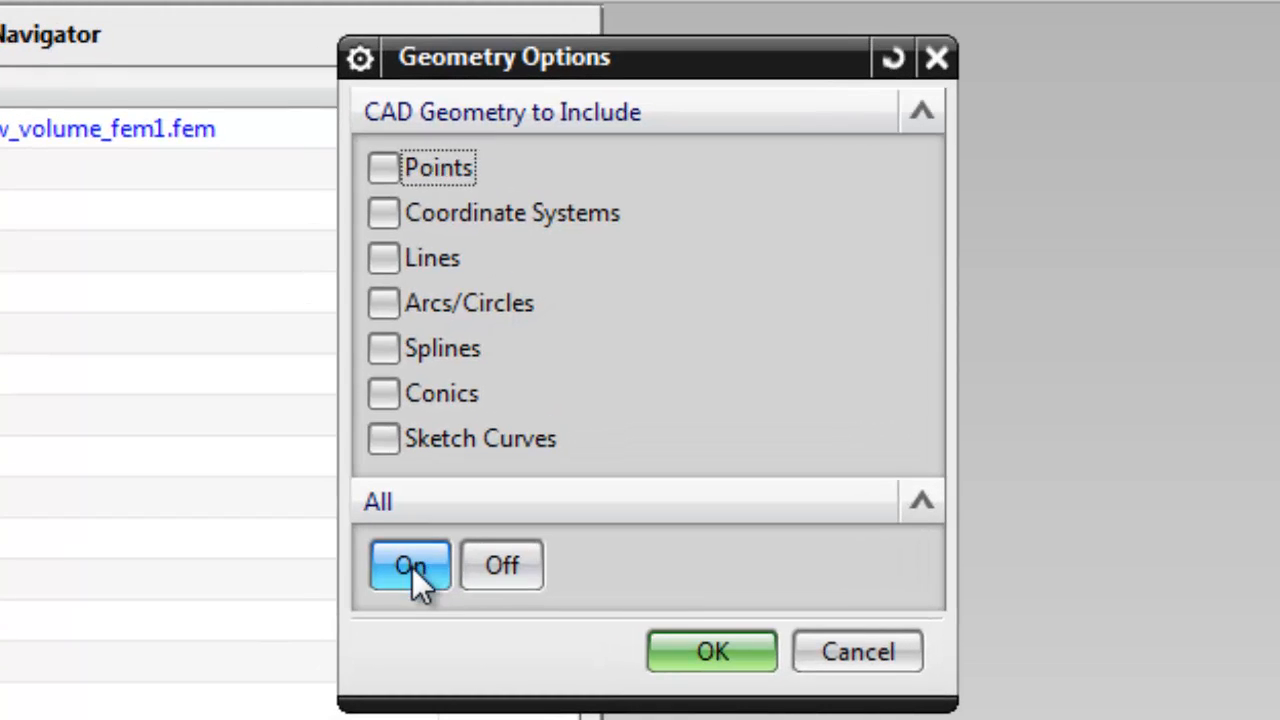
pyautogui.click(412, 567)
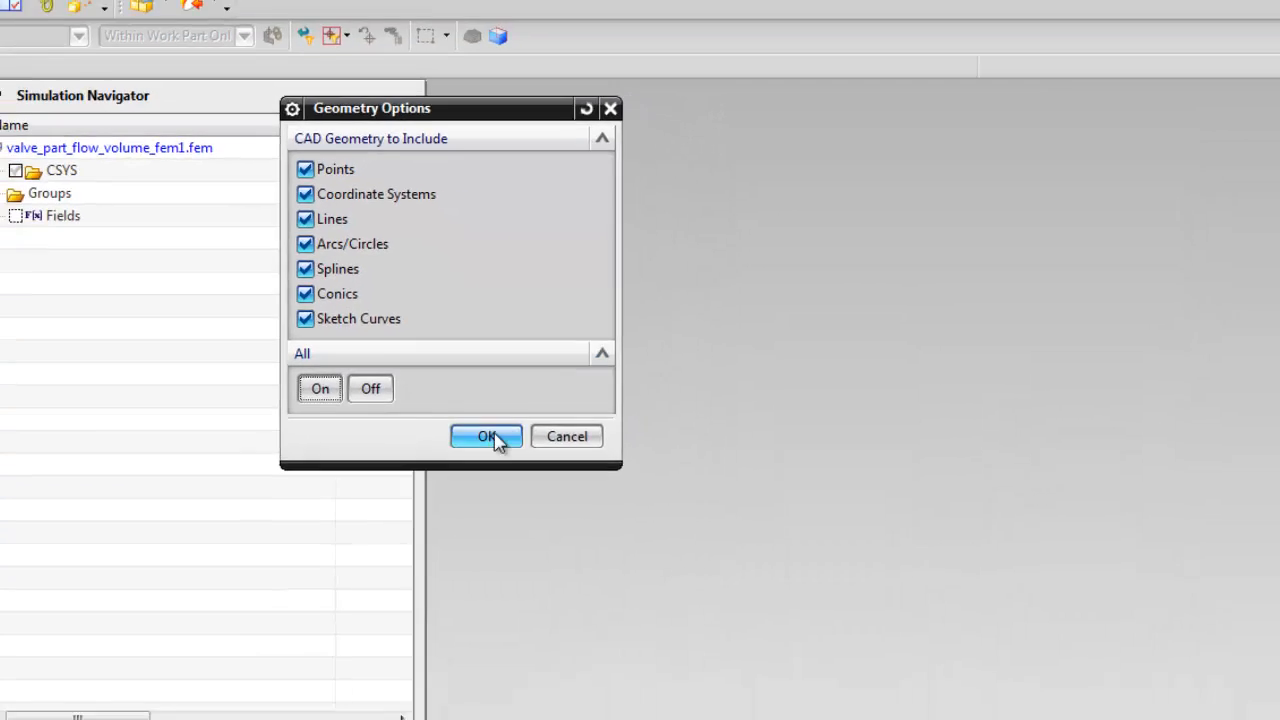
pyautogui.click(715, 651)
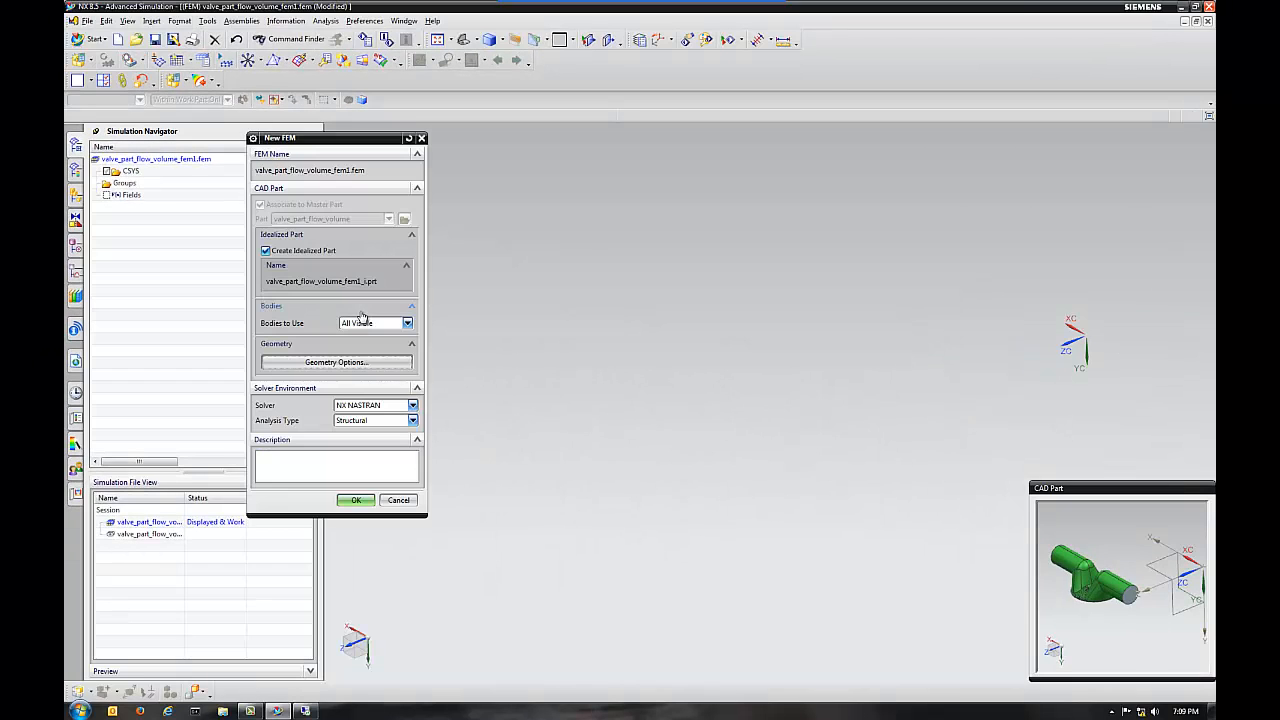
pyautogui.click(358, 501)
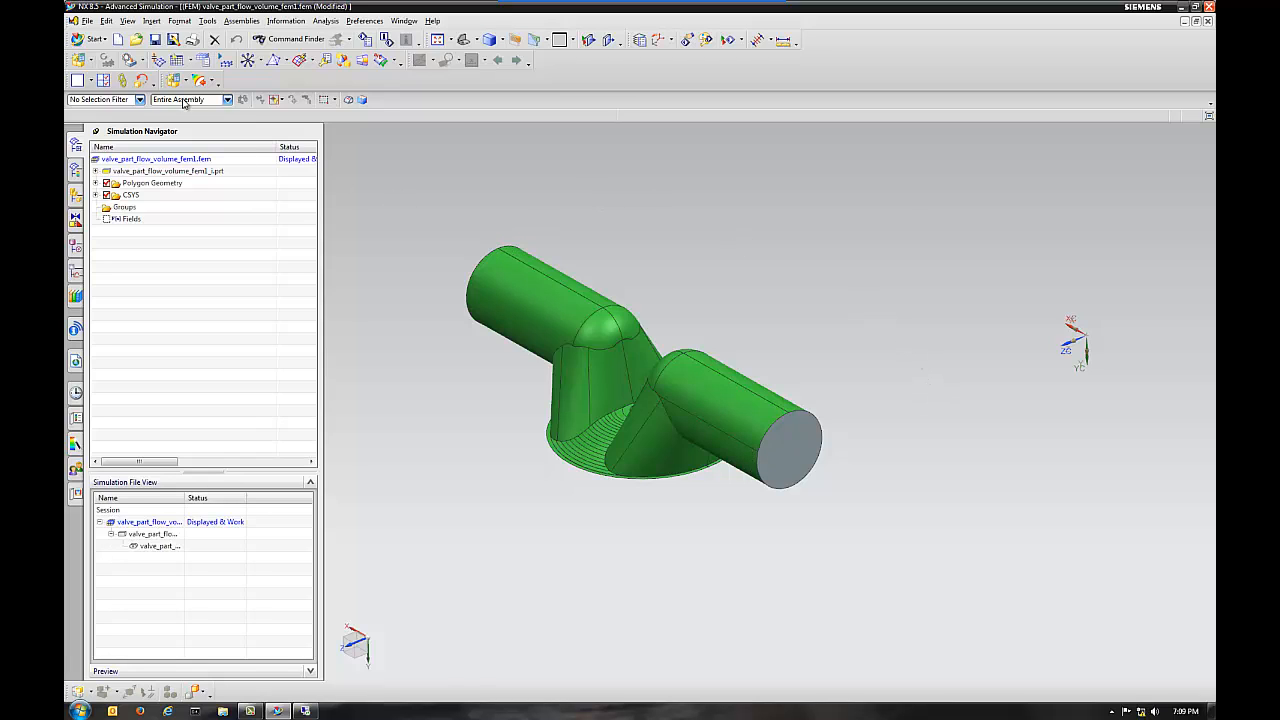
pyautogui.click(107, 184)
pyautogui.click(107, 184)
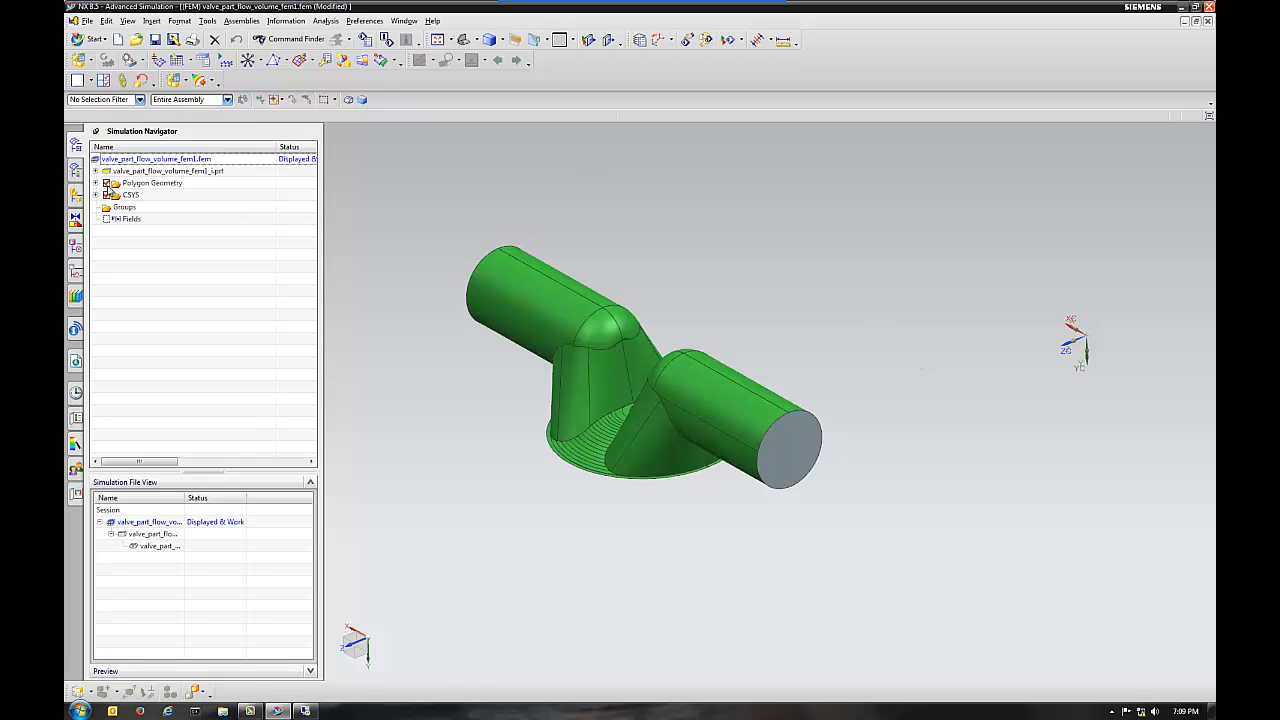
# Mesh the flow volume body with CTETRA(10) 3D tetrahedral elements, halving the automatic element size with 5.76/2, and inspect the mesh.
pyautogui.click(279, 42)
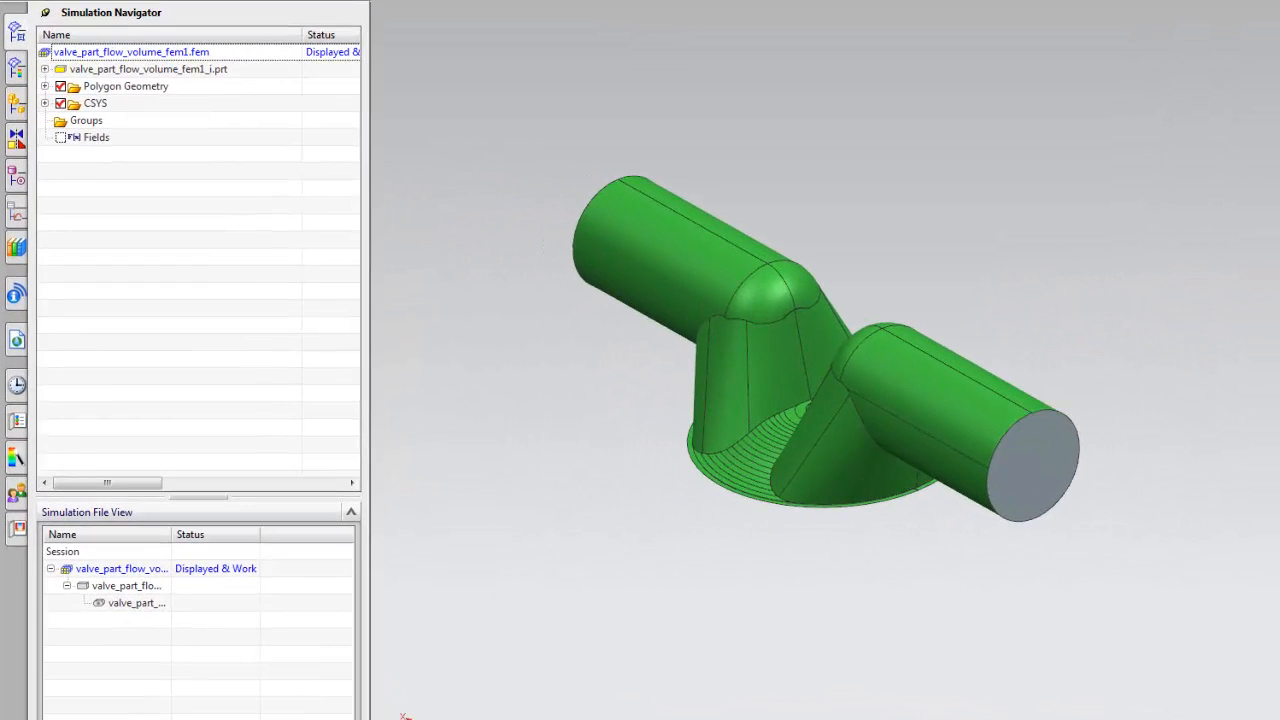
pyautogui.click(767, 287)
pyautogui.click(607, 184)
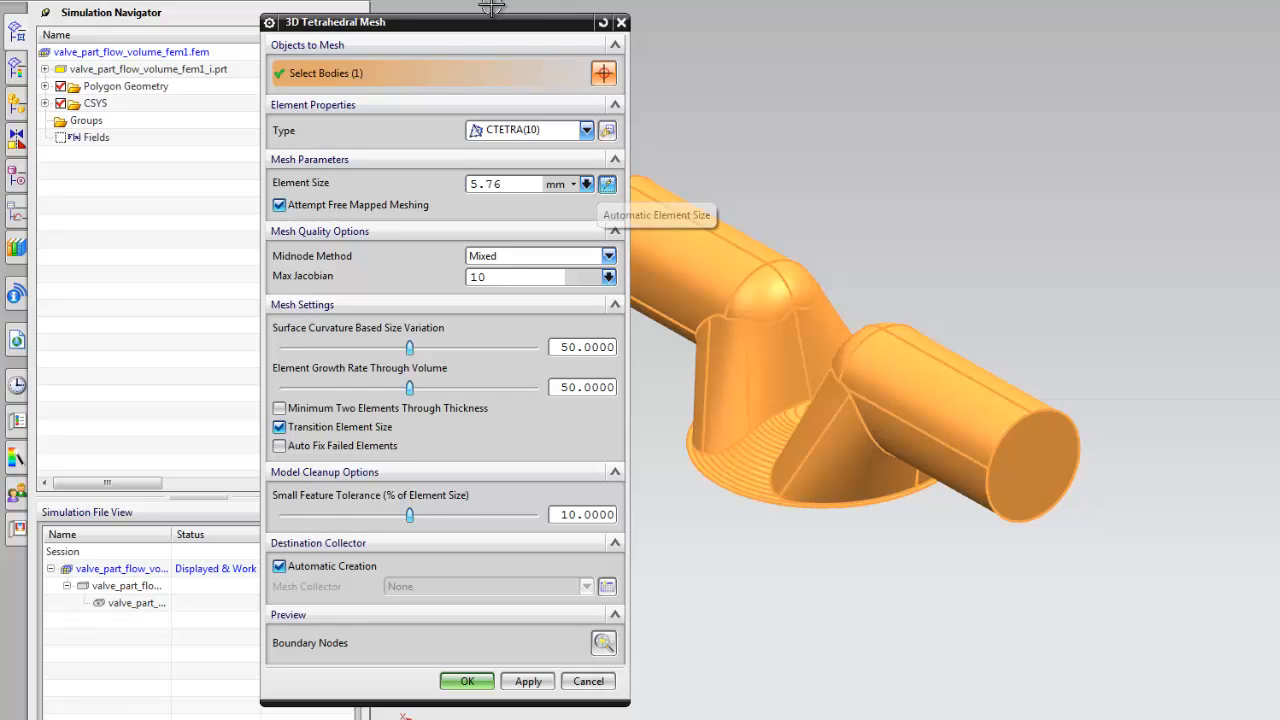
pyautogui.moveTo(494, 22); pyautogui.dragTo(376, 18)
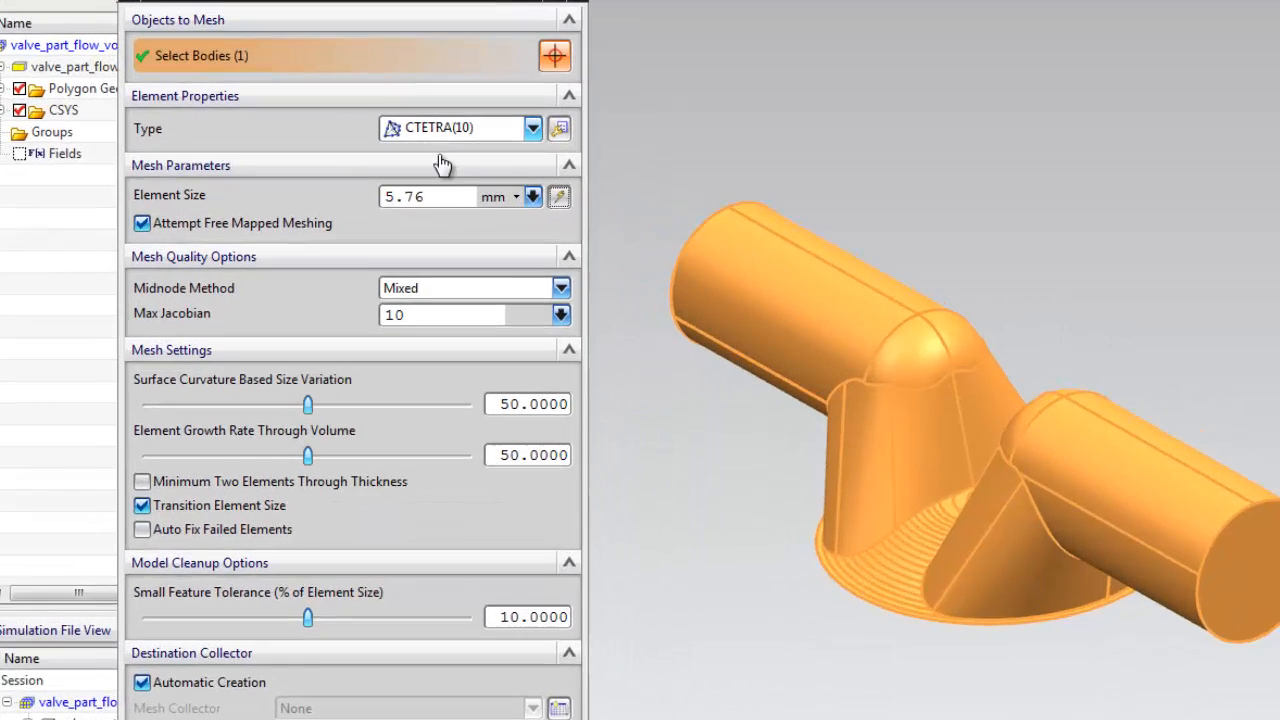
pyautogui.click(399, 170)
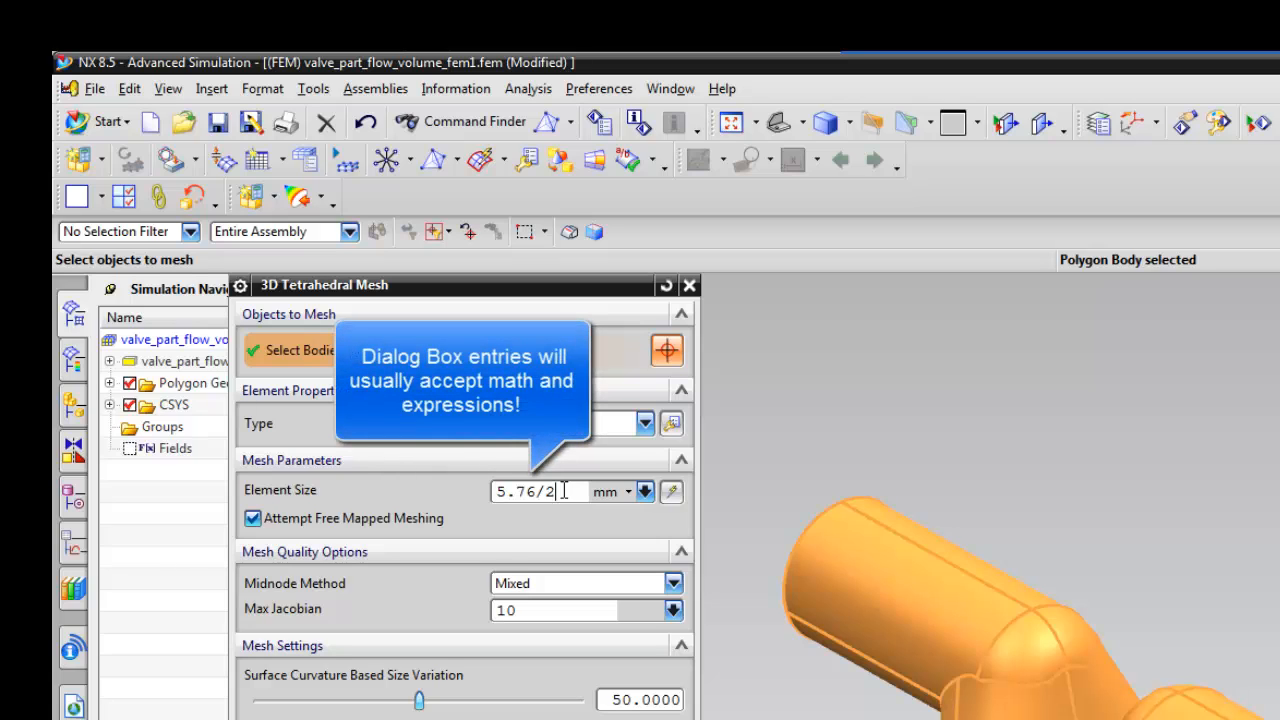
pyautogui.click(533, 606)
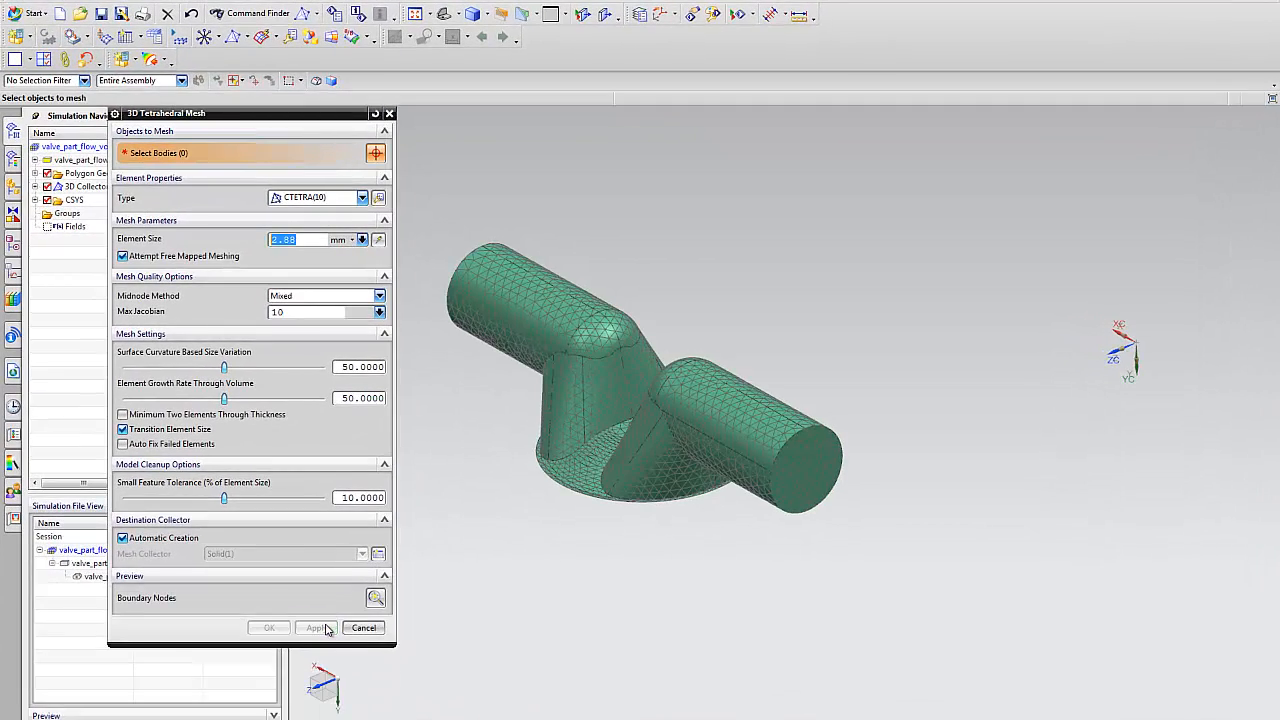
pyautogui.click(363, 628)
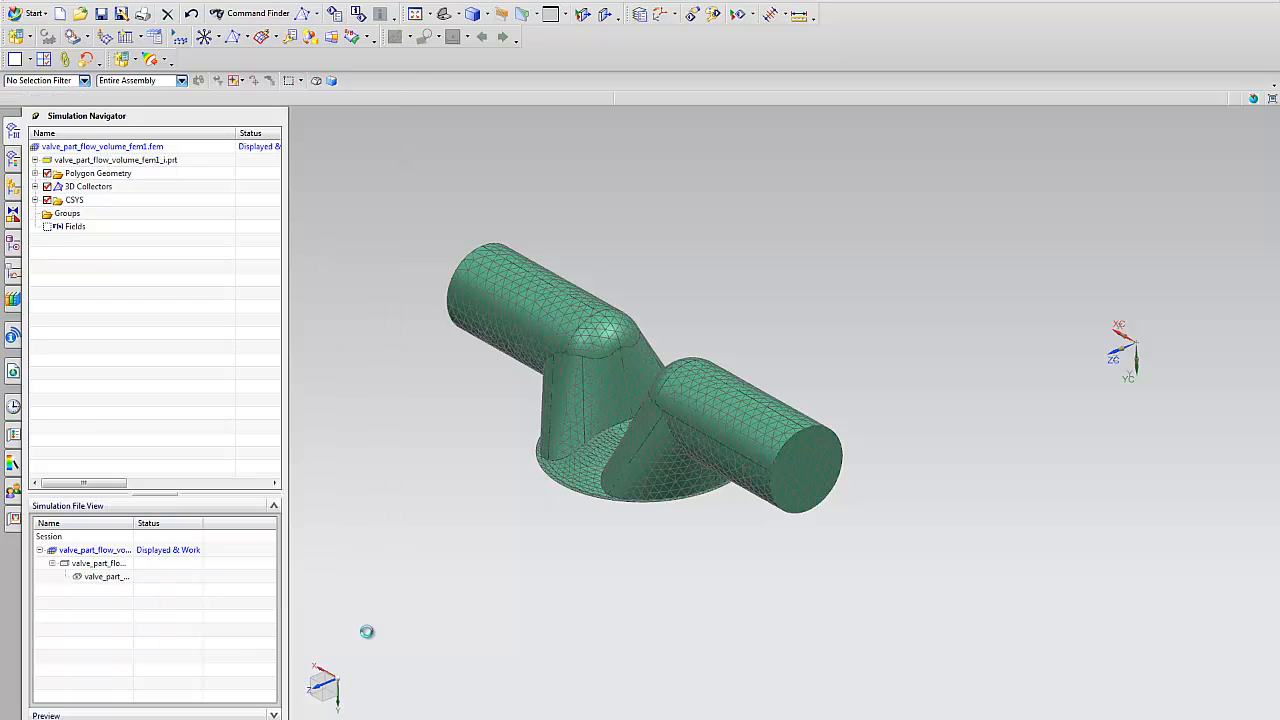
pyautogui.moveTo(840, 404)
pyautogui.mouseDown(button='middle')
pyautogui.moveTo(860, 397)
pyautogui.moveTo(909, 501)
pyautogui.moveTo(817, 577)
pyautogui.moveTo(937, 354)
pyautogui.moveTo(1005, 356)
pyautogui.moveTo(883, 503)
pyautogui.mouseUp(button='middle')
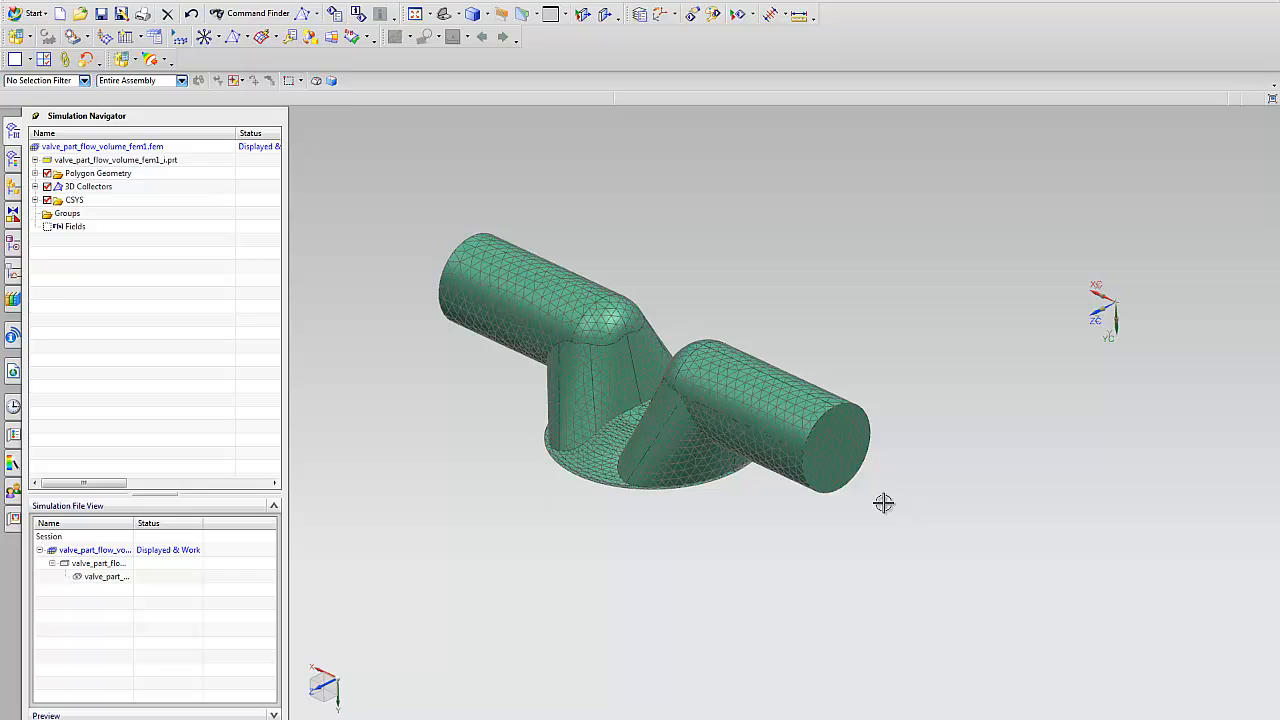